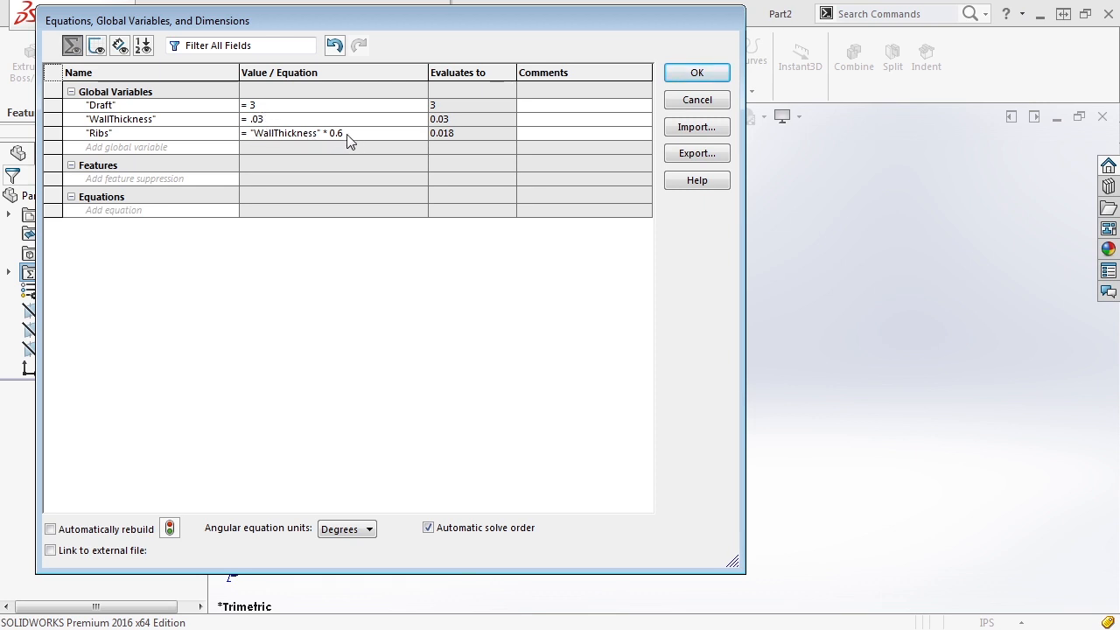
# - Accept the global variables and sketch a 1 in diameter circle centred on the origin of the Front Plane
pyautogui.click(695, 75)
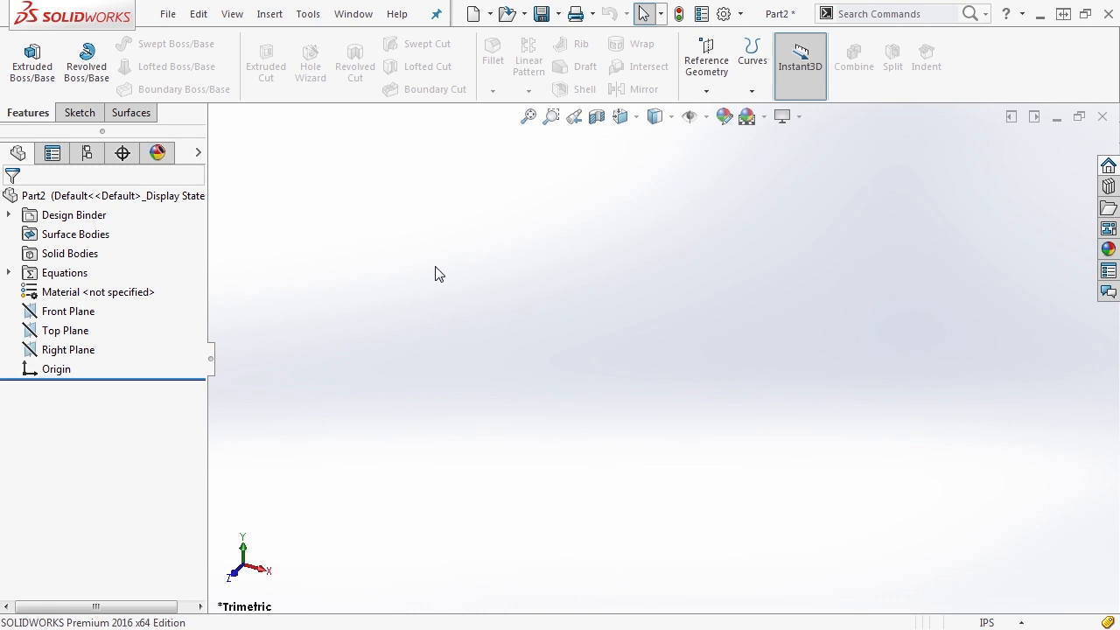
pyautogui.click(63, 311)
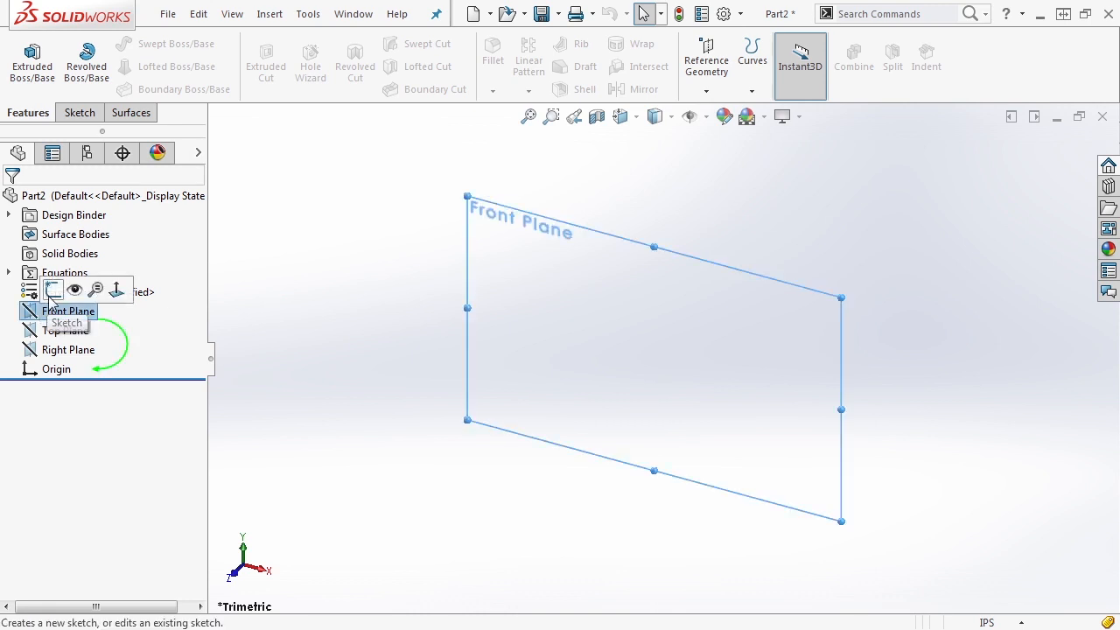
pyautogui.click(53, 291)
pyautogui.click(149, 45)
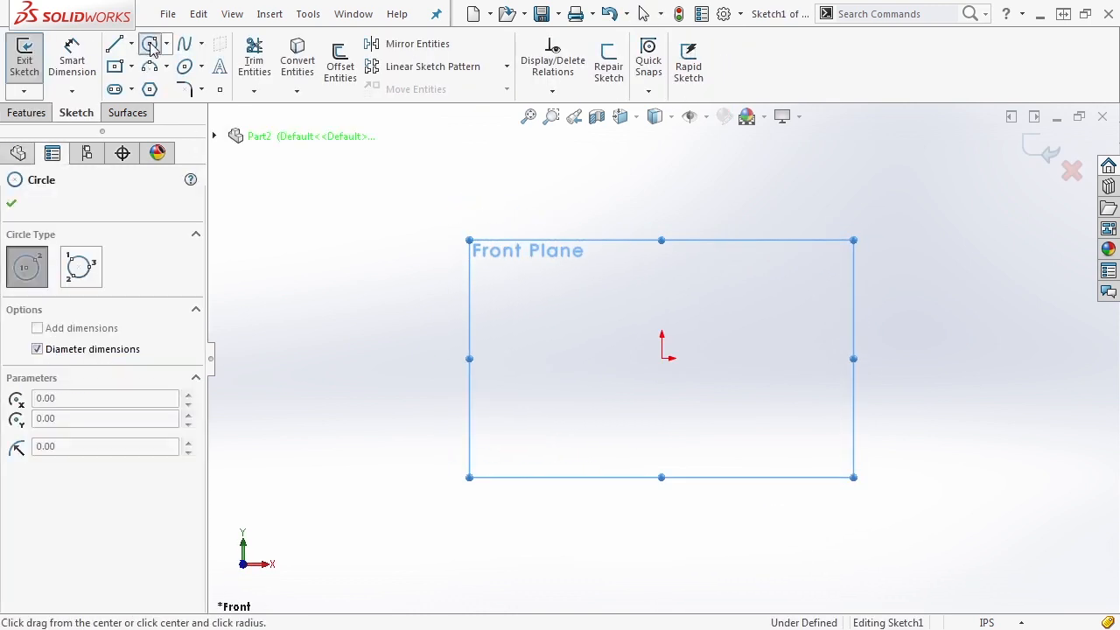
pyautogui.click(661, 357)
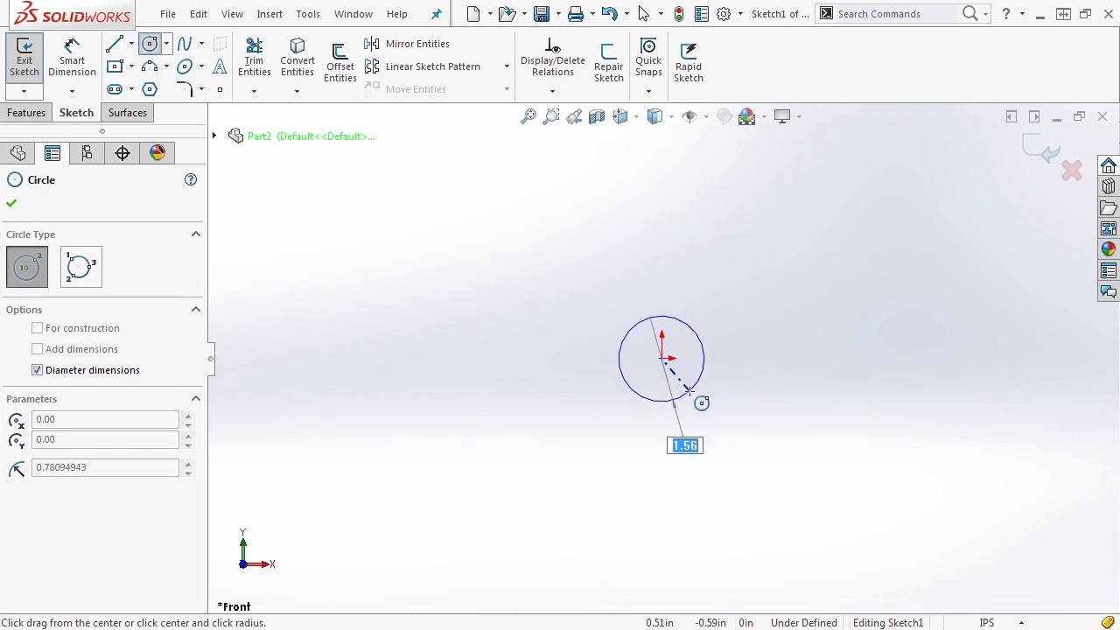
pyautogui.write('1')
pyautogui.press('Return')
pyautogui.click(1041, 150)
# - Extrude the circle 0.5 in blind with its draft angle linked to the global variable Draft
pyautogui.moveTo(762, 397); pyautogui.dragTo(717, 393, button='middle')
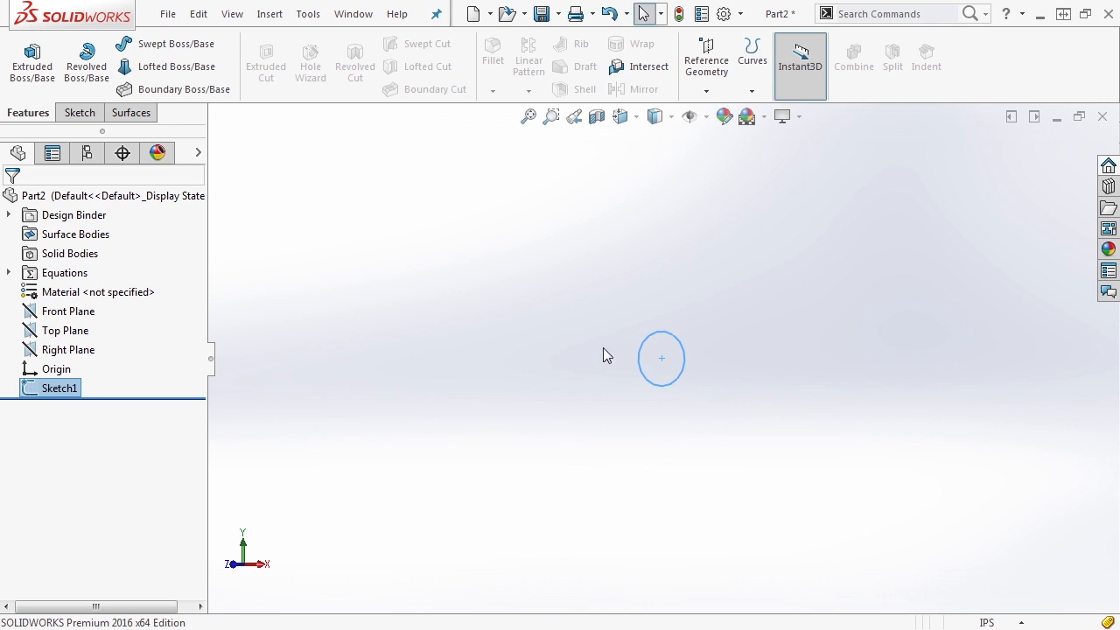
pyautogui.click(29, 76)
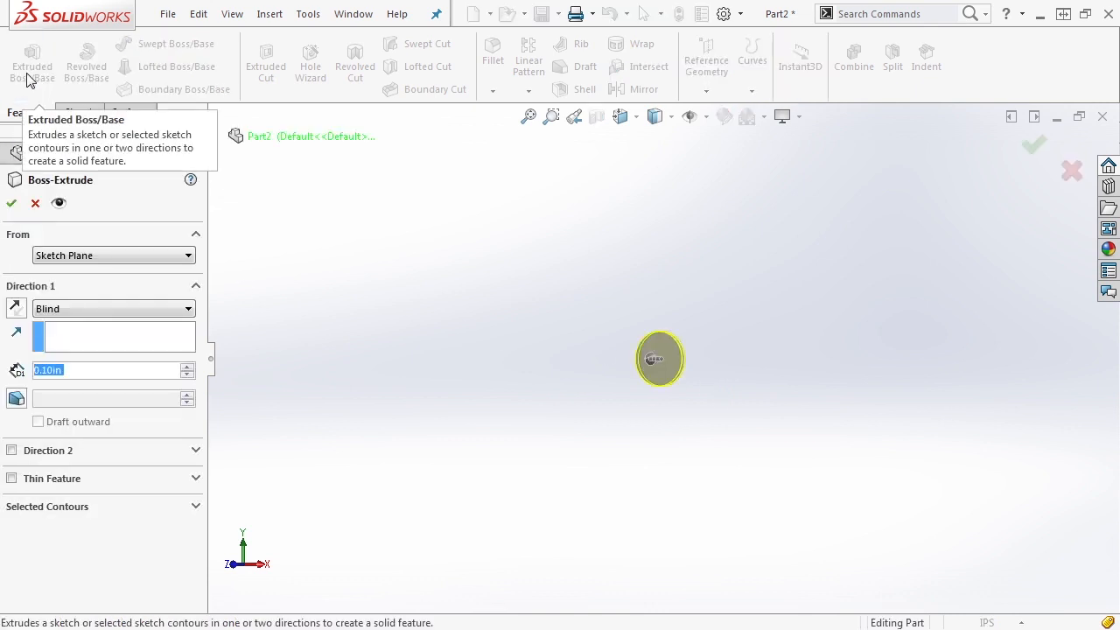
pyautogui.write('.5')
pyautogui.press('Return')
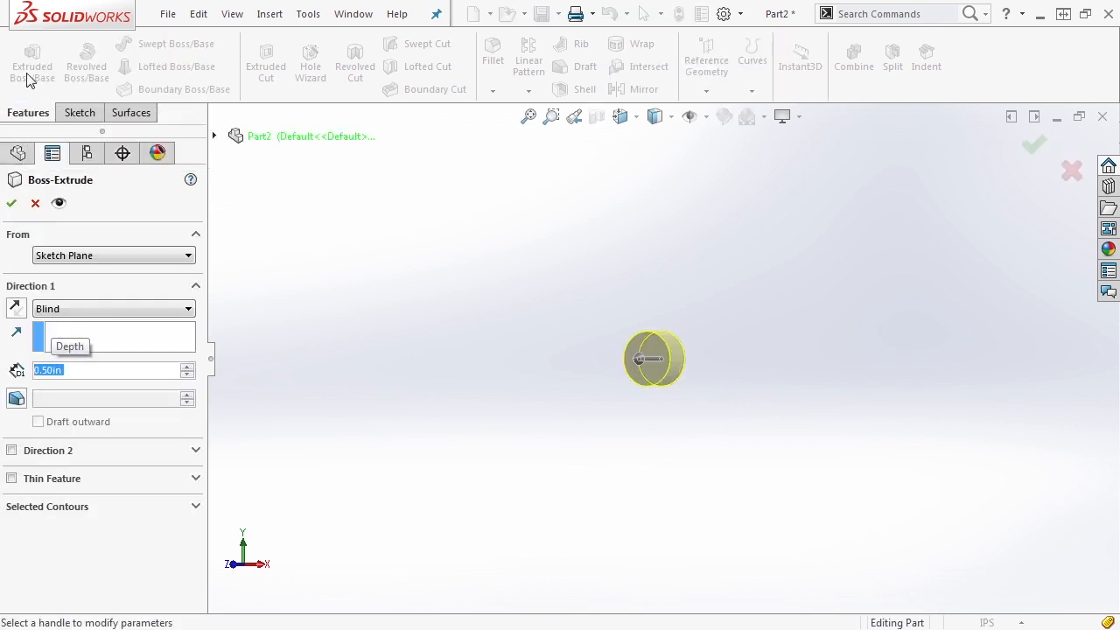
pyautogui.click(18, 398)
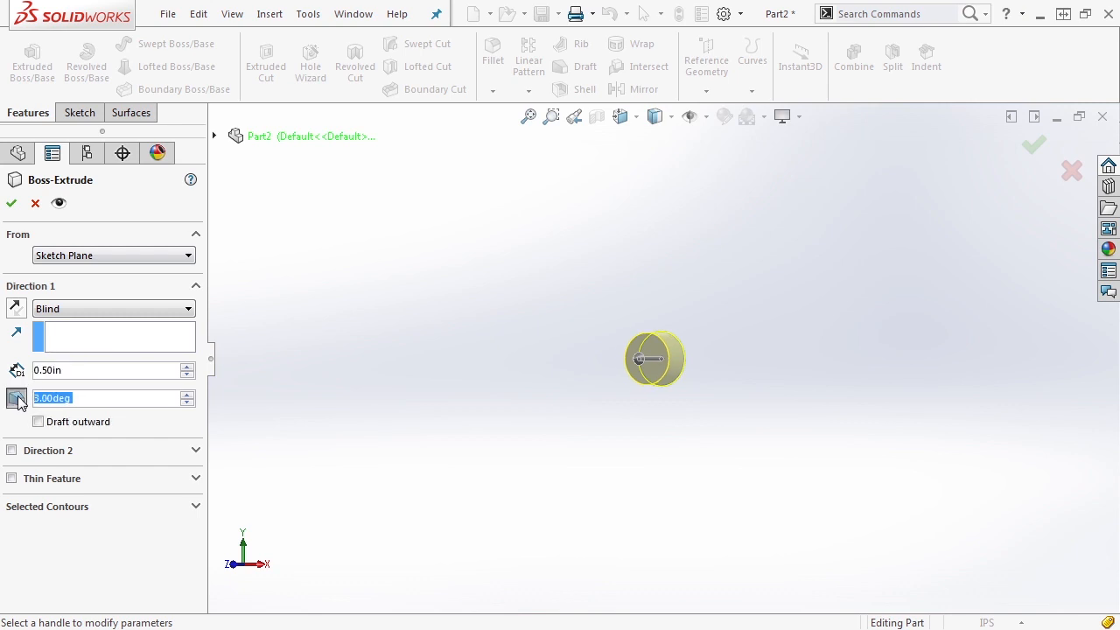
pyautogui.write('=')
pyautogui.moveTo(125, 418)
pyautogui.click(238, 419)
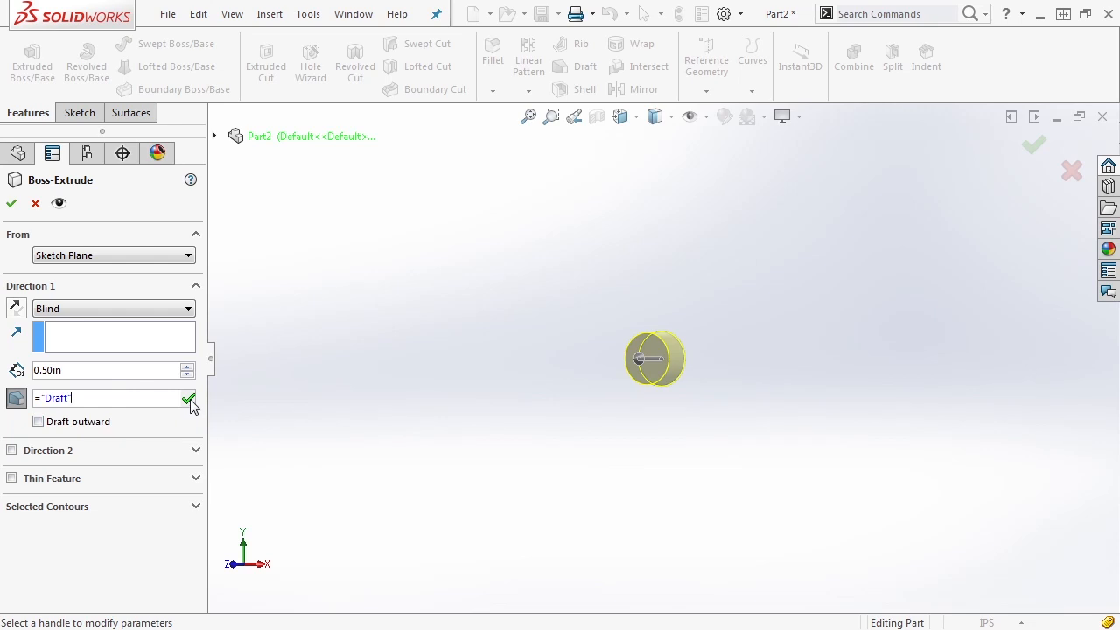
pyautogui.click(189, 400)
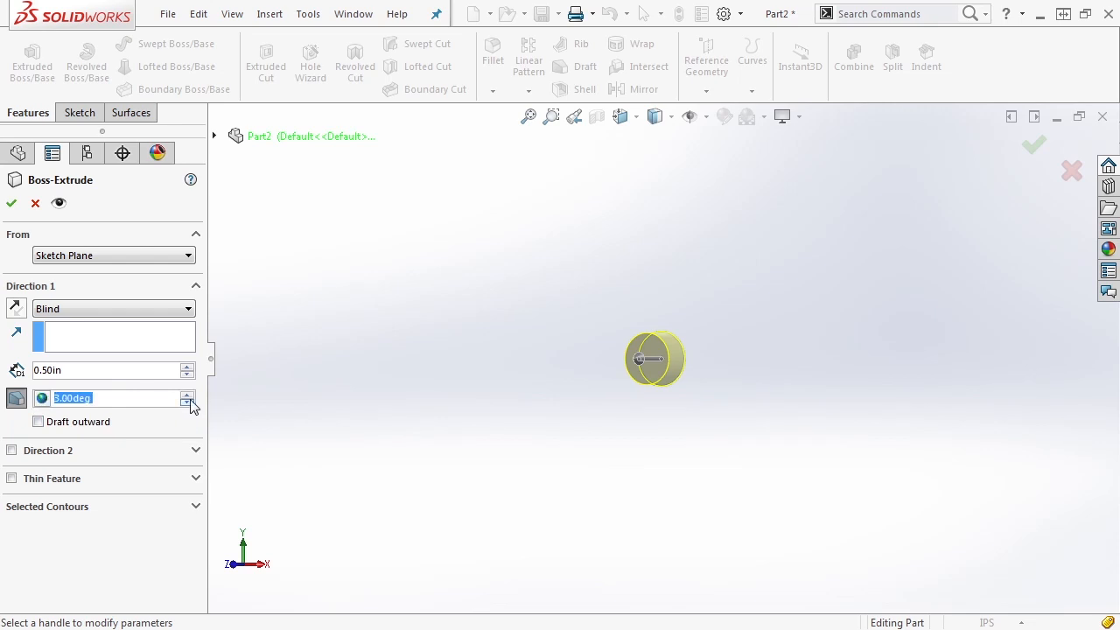
pyautogui.click(11, 203)
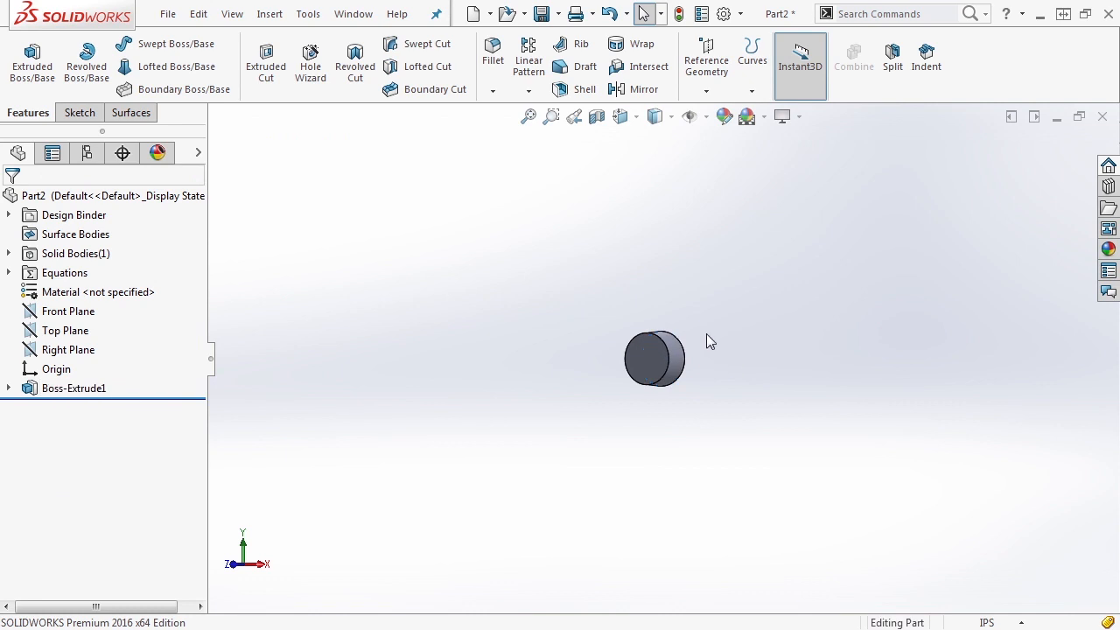
# - Sketch a 0.50 in diameter circle centred on the origin on the cylinder's front face
pyautogui.moveTo(682, 326); pyautogui.dragTo(678, 357, button='middle')
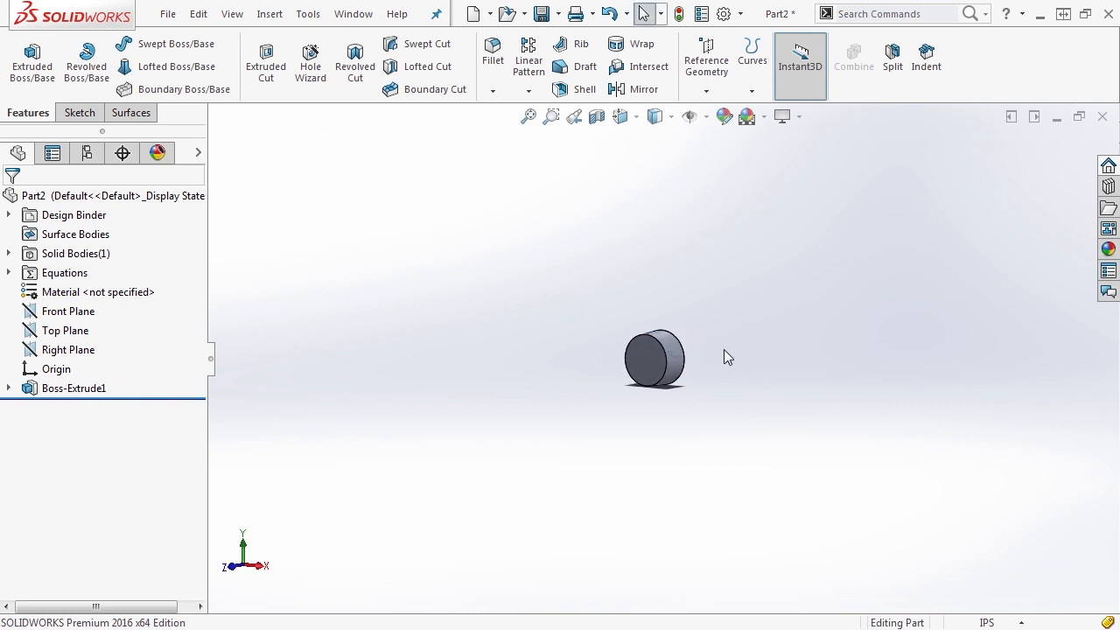
pyautogui.press('f')
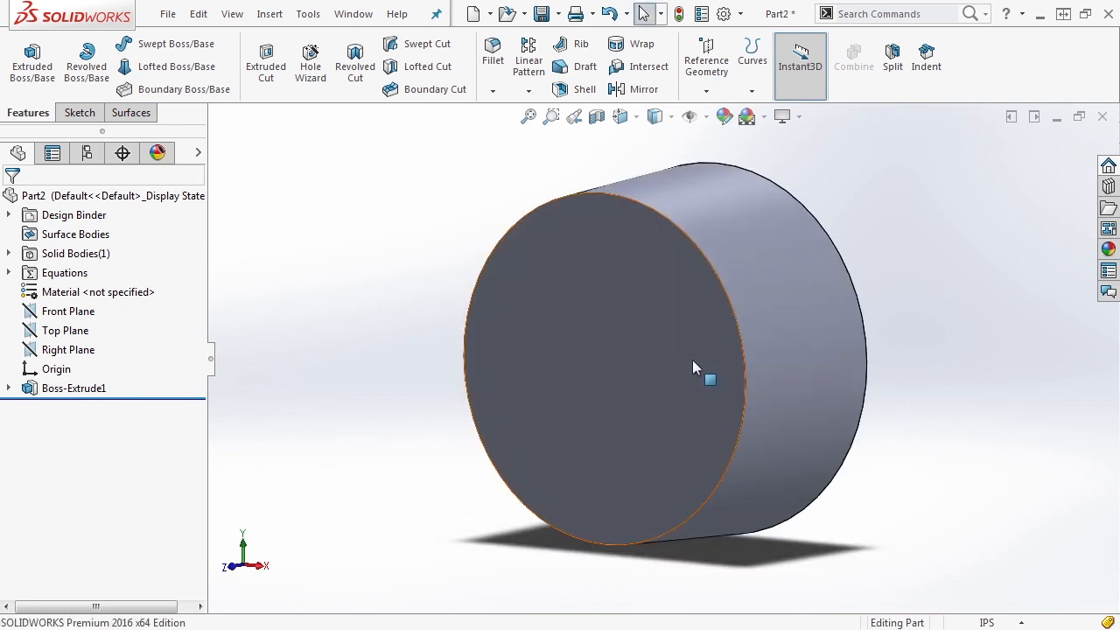
pyautogui.moveTo(693, 370)
pyautogui.mouseDown(button='middle')
pyautogui.moveTo(580, 369)
pyautogui.moveTo(697, 349)
pyautogui.mouseUp(button='middle')
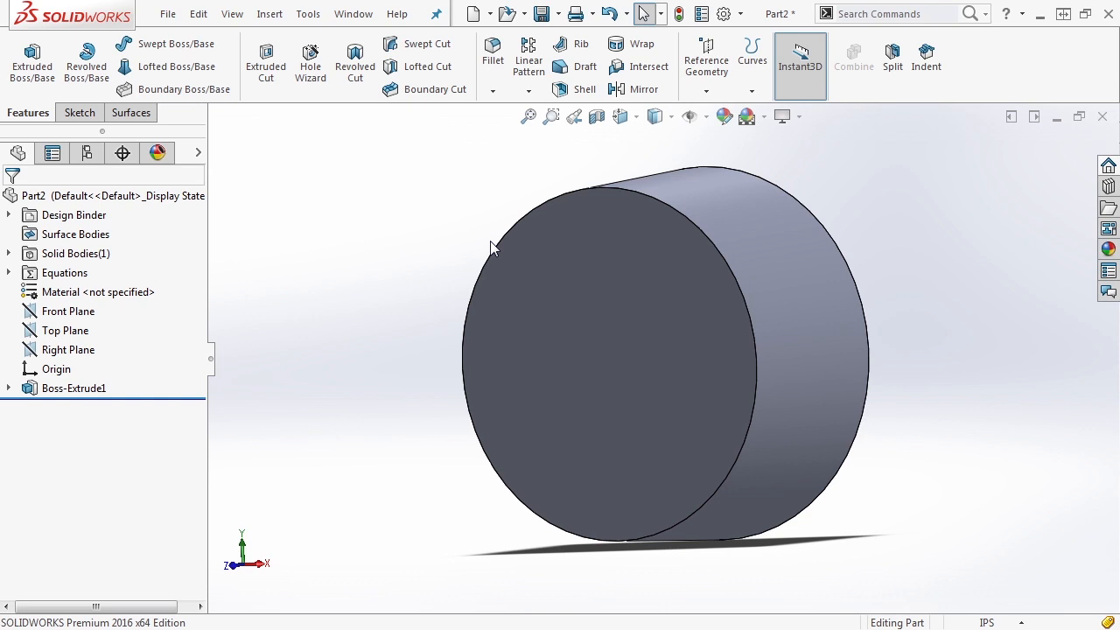
pyautogui.click(608, 267)
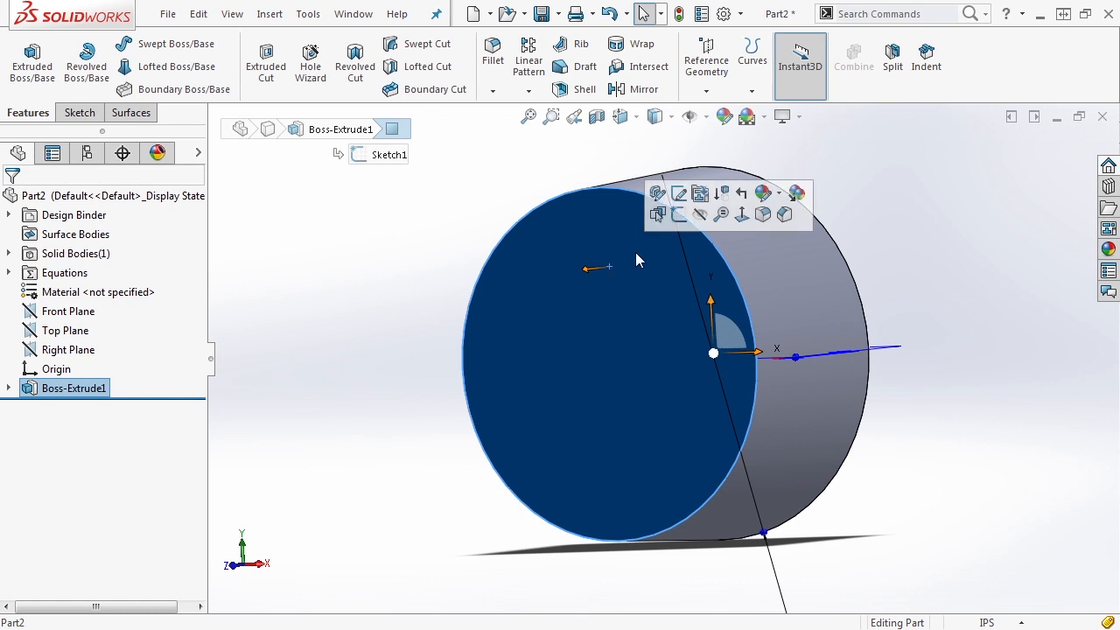
pyautogui.click(679, 199)
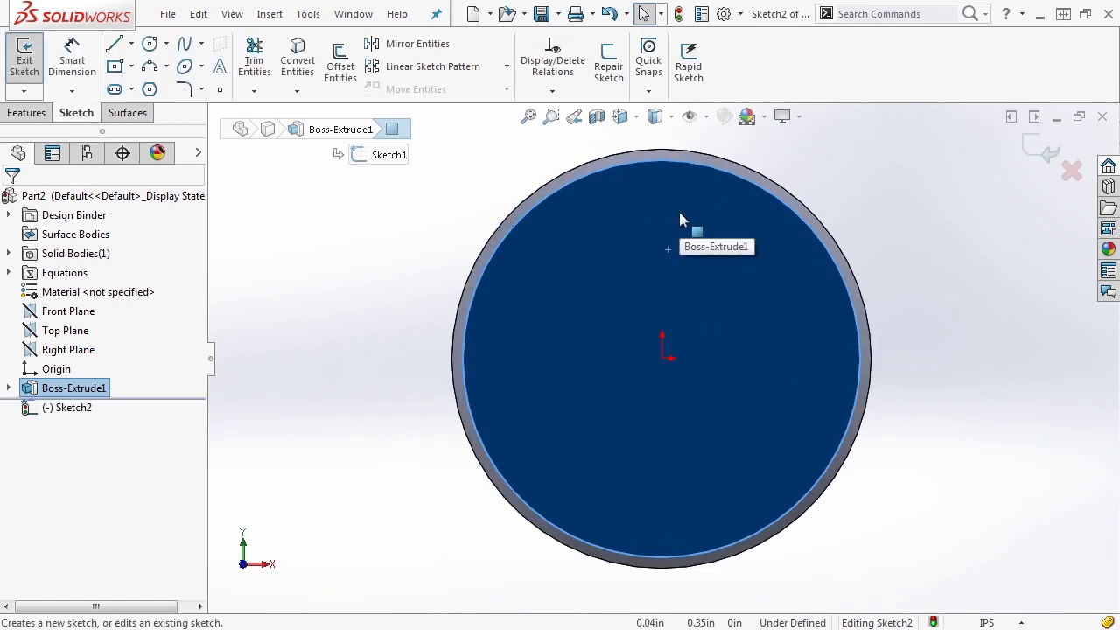
pyautogui.press('c')
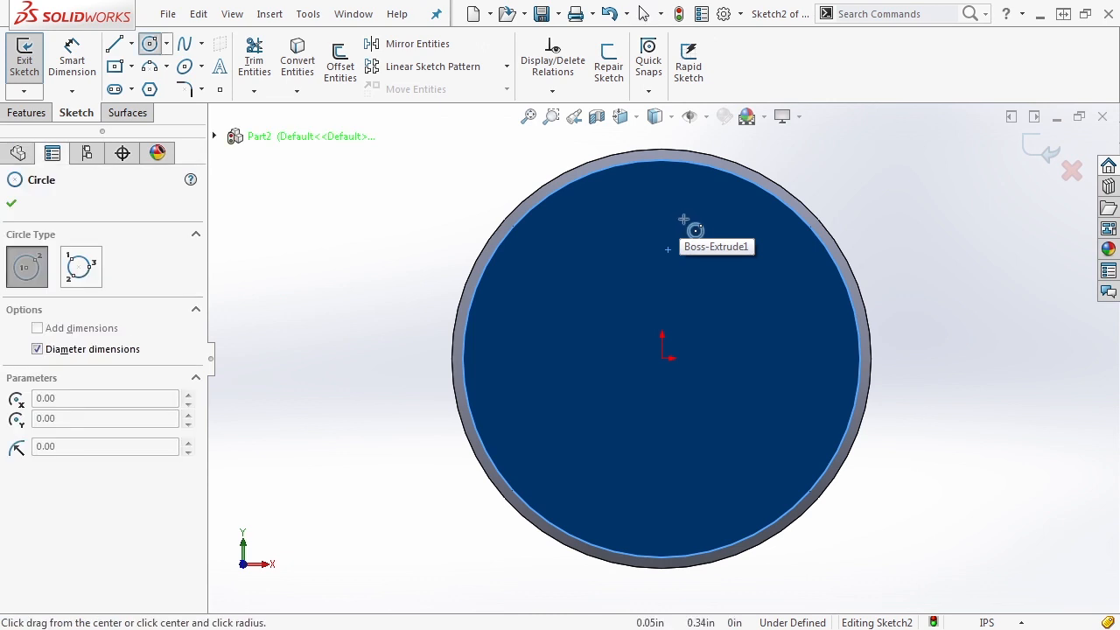
pyautogui.click(664, 358)
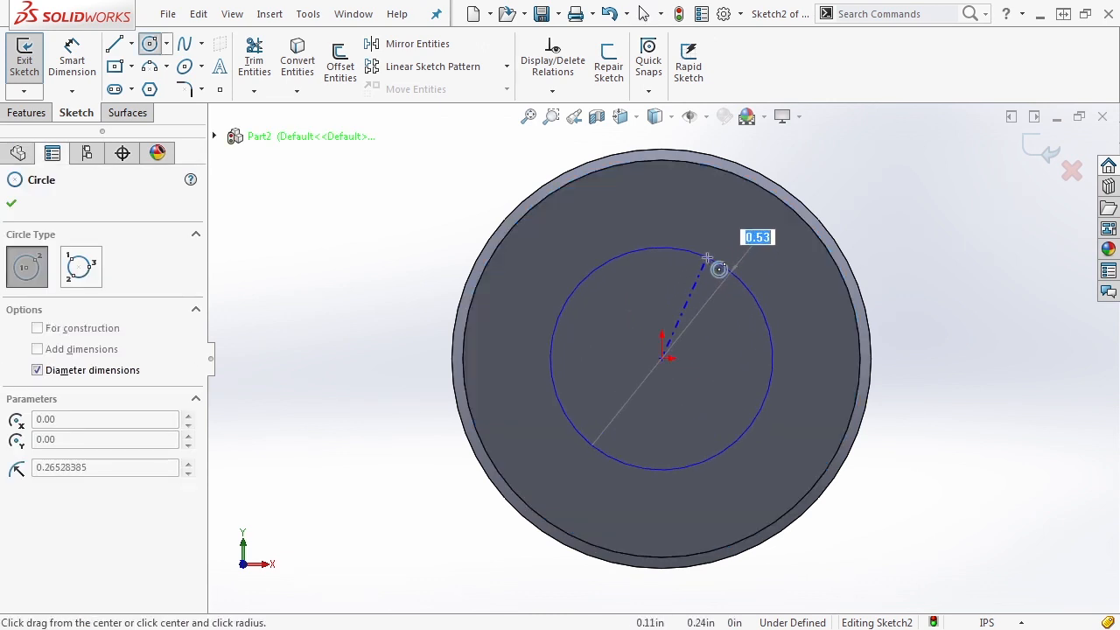
pyautogui.click(718, 268)
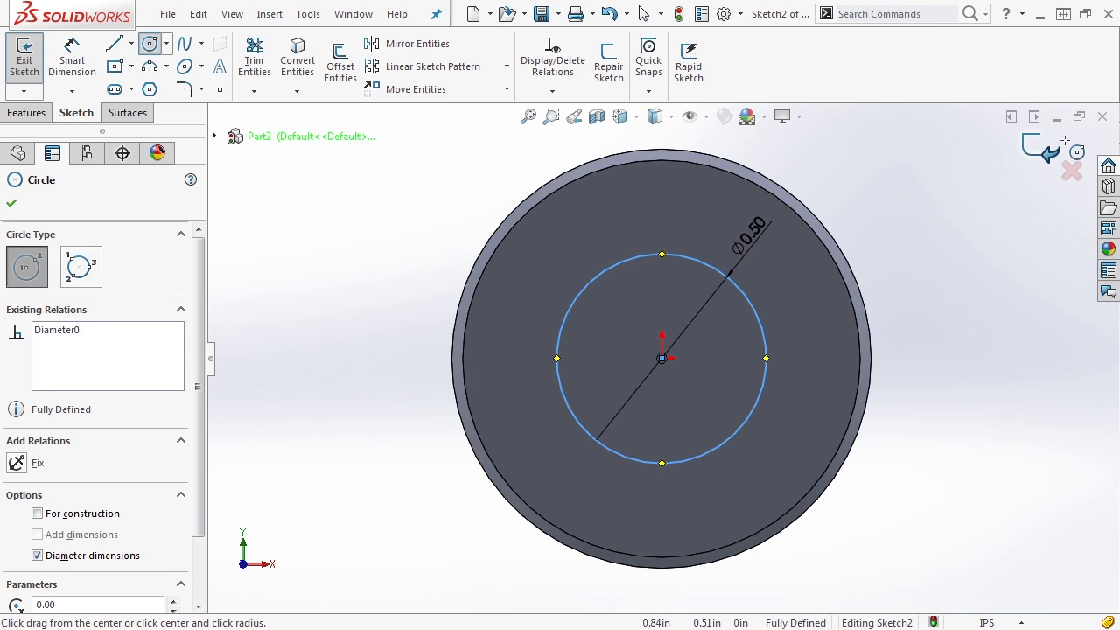
# - Cut the 0.50 in circle 0.25 in deep with its draft angle linked to the global variable Draft
pyautogui.click(12, 116)
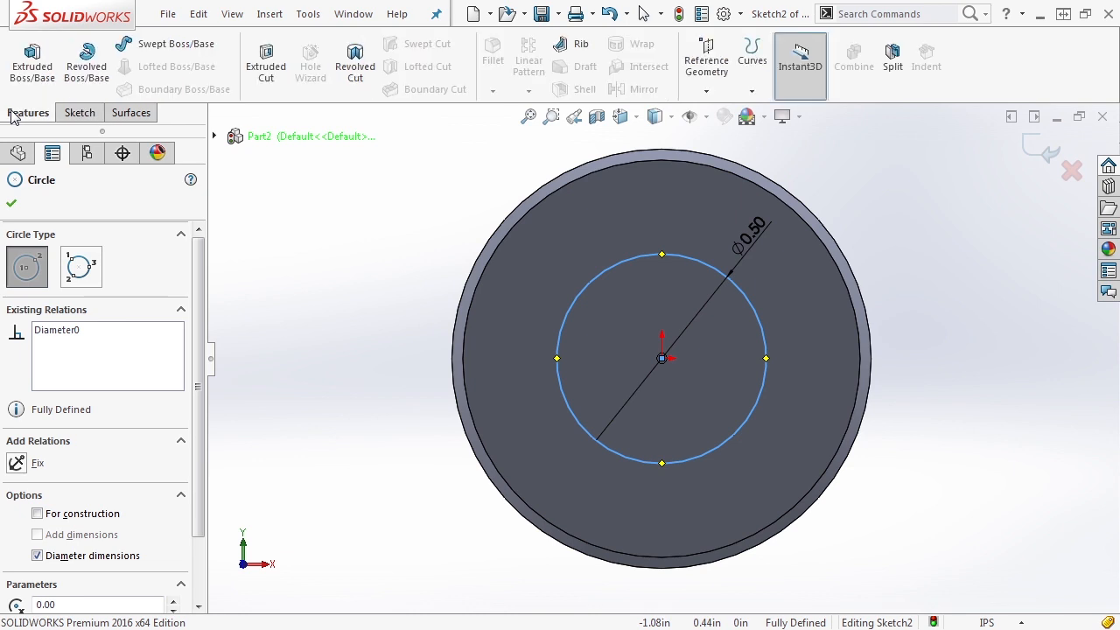
pyautogui.click(264, 66)
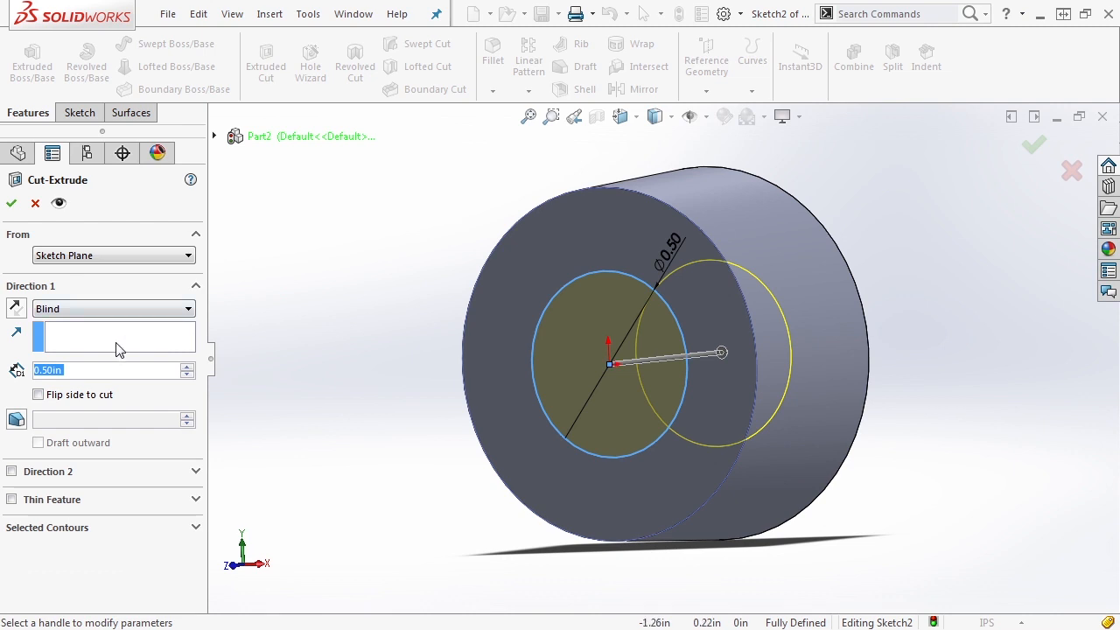
pyautogui.write('.25')
pyautogui.press('Return')
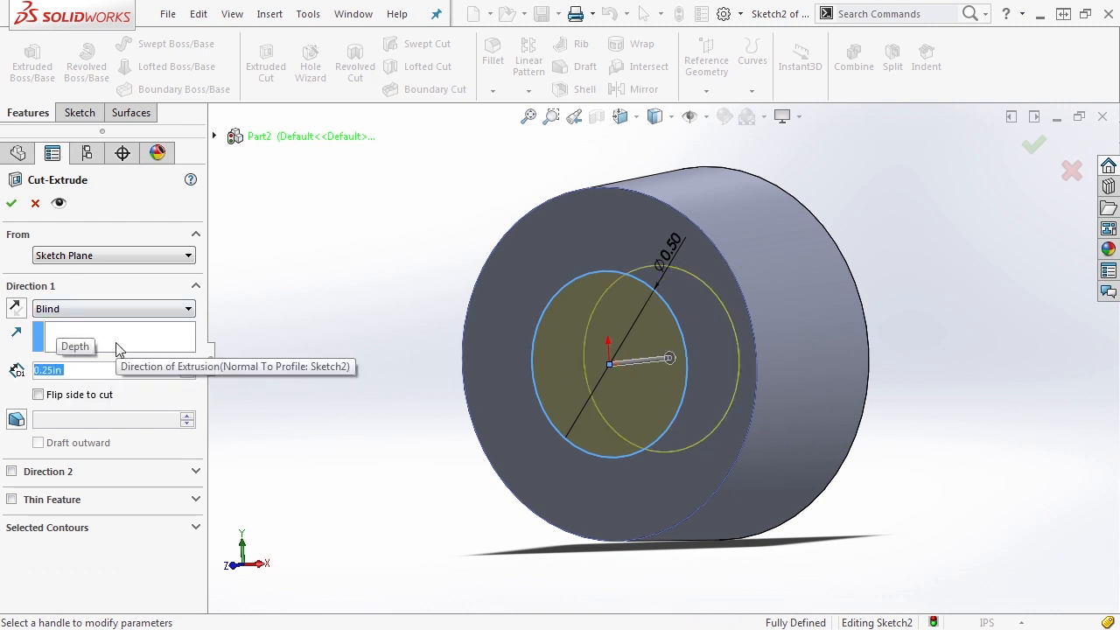
pyautogui.click(17, 419)
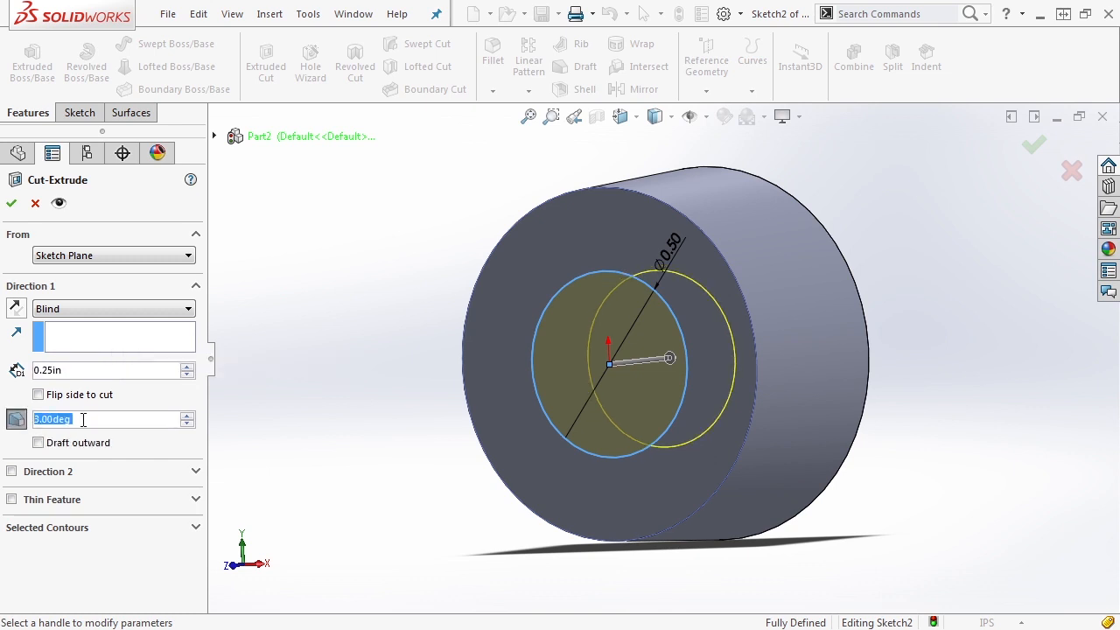
pyautogui.write('=')
pyautogui.moveTo(87, 437)
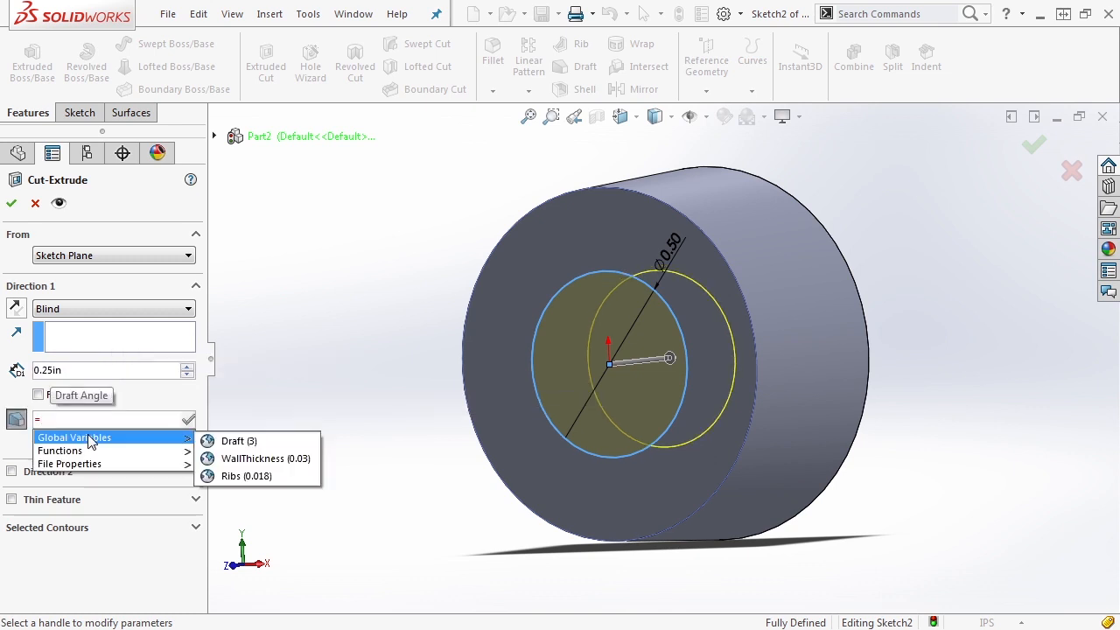
pyautogui.click(220, 441)
pyautogui.click(188, 420)
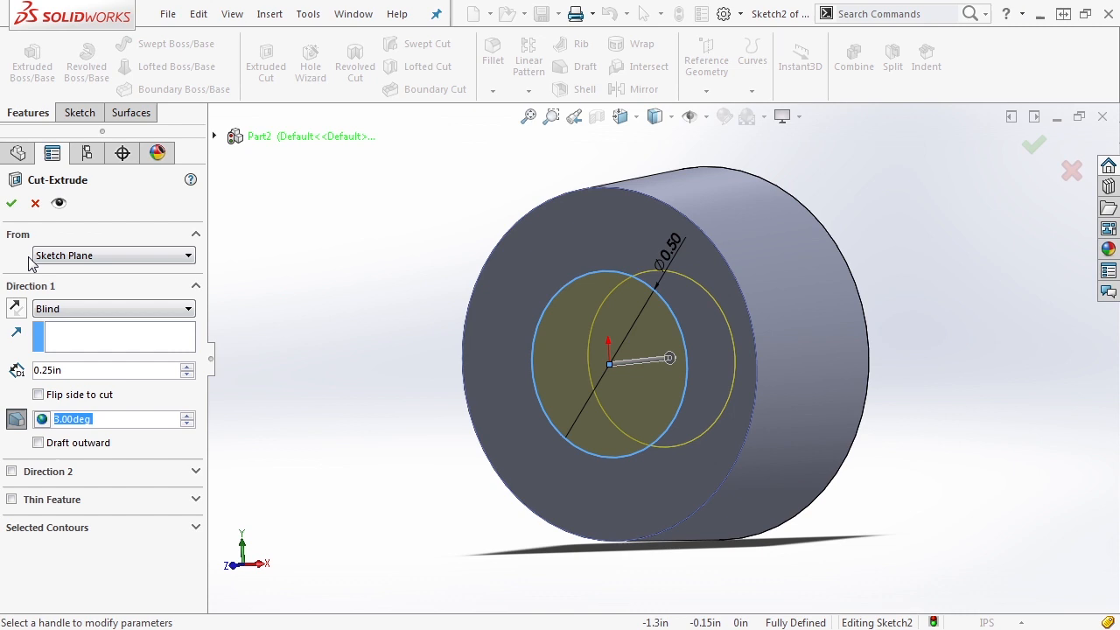
pyautogui.click(13, 200)
# - Sketch a 0.1875 in diameter circle centred on the origin on the floor of the round pocket
pyautogui.moveTo(433, 316); pyautogui.dragTo(402, 314, button='middle')
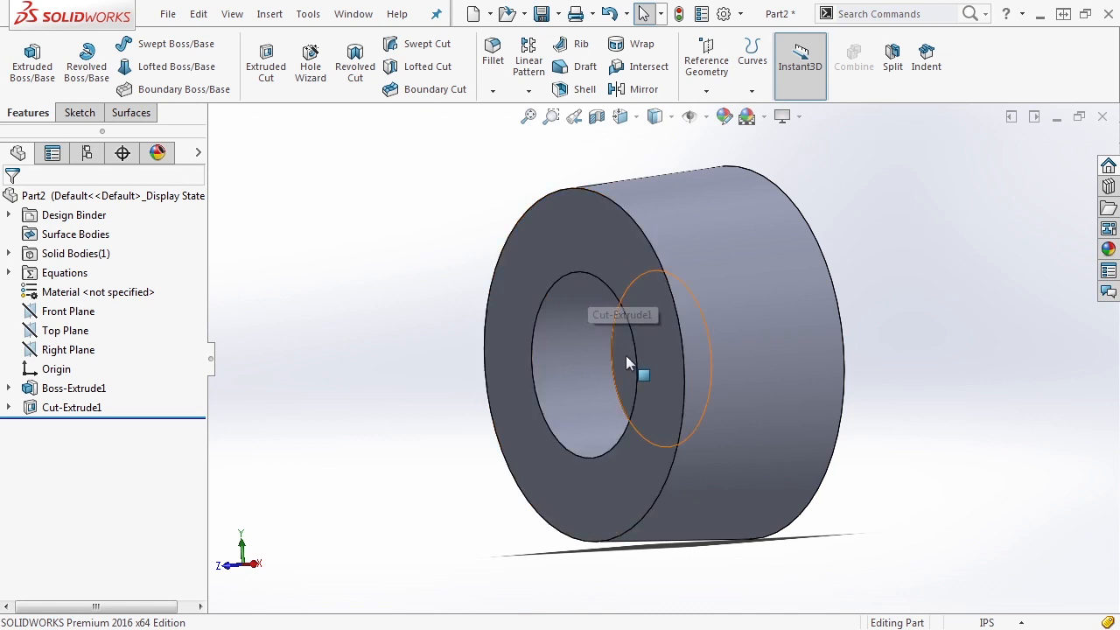
pyautogui.moveTo(629, 379); pyautogui.dragTo(655, 368, button='middle')
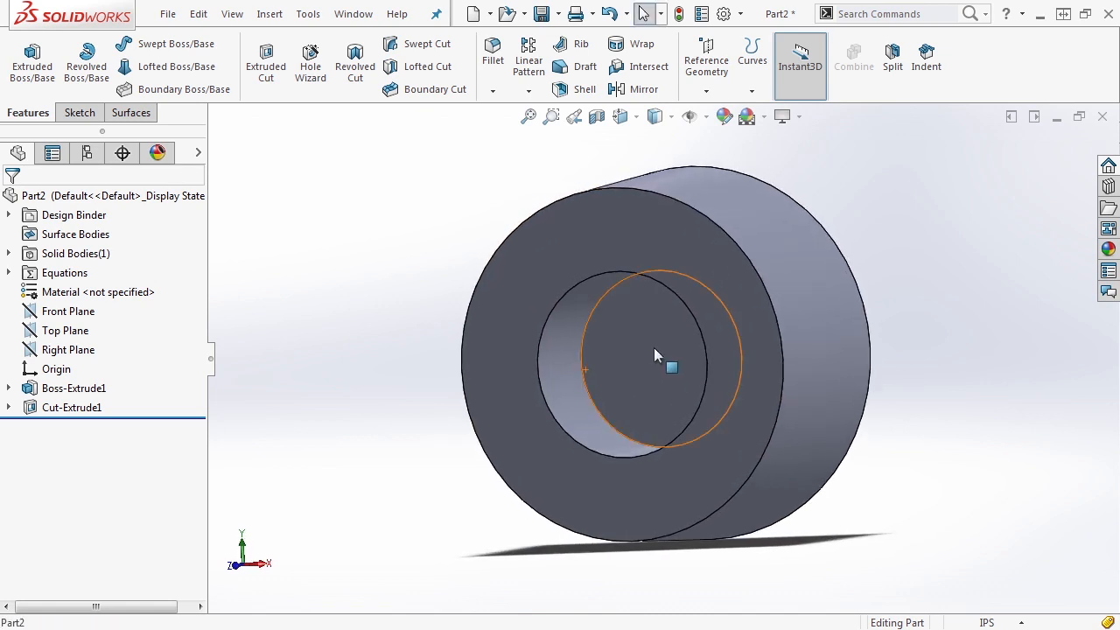
pyautogui.click(653, 347)
pyautogui.click(731, 298)
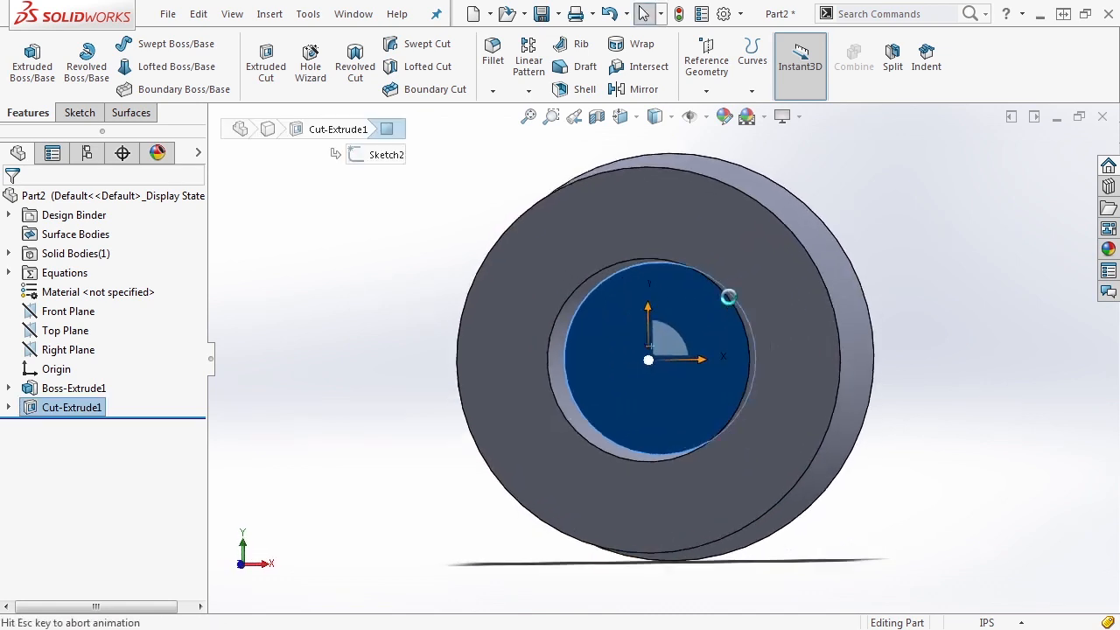
pyautogui.press('c')
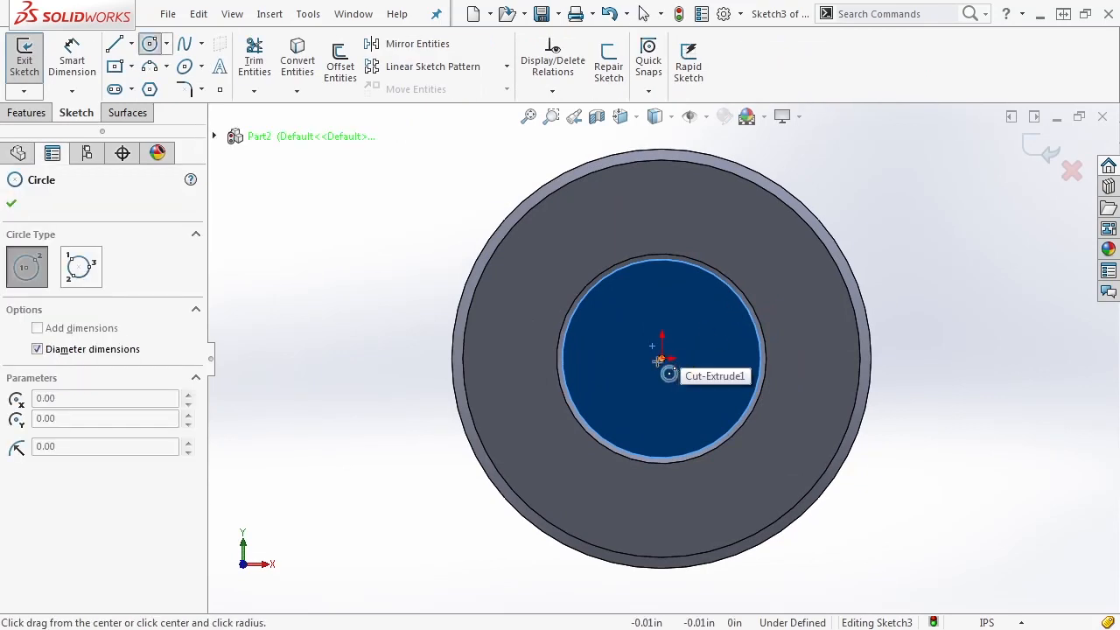
pyautogui.click(662, 358)
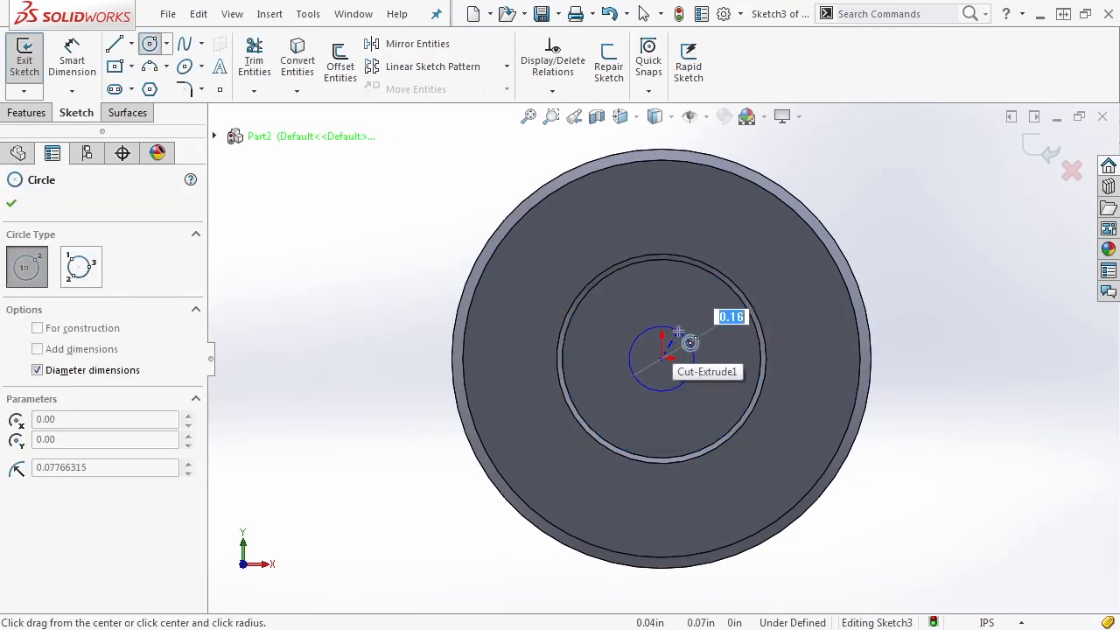
pyautogui.write('.1875')
pyautogui.press('Return')
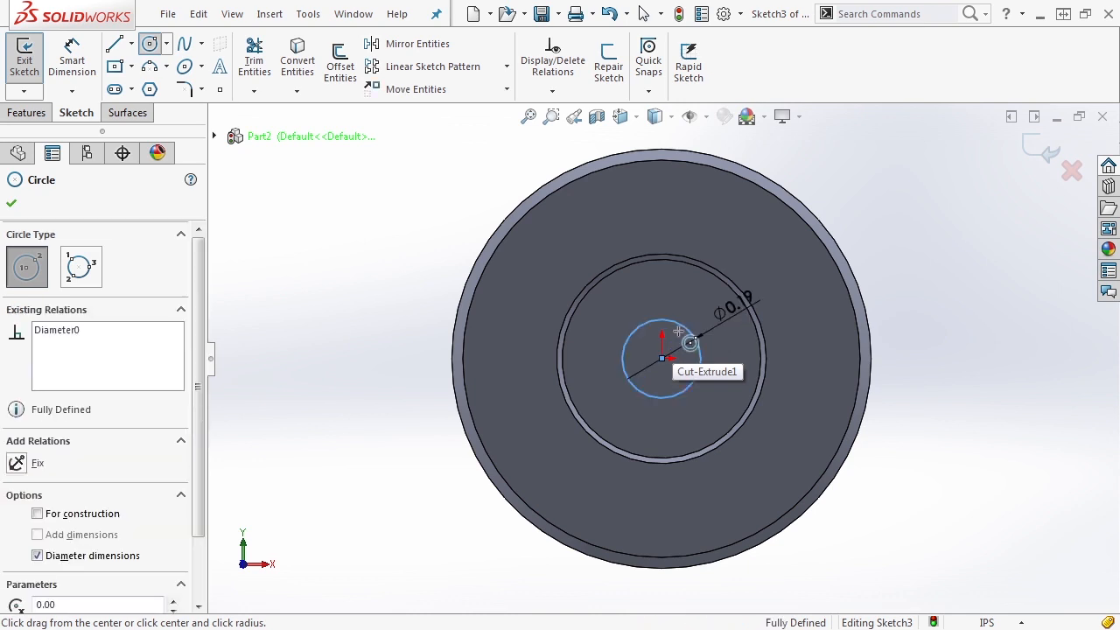
# - Extrude the 0.1875 in circle 0.05 in blind with its draft angle linked to the global variable Draft
pyautogui.moveTo(621, 321); pyautogui.dragTo(572, 328, button='middle')
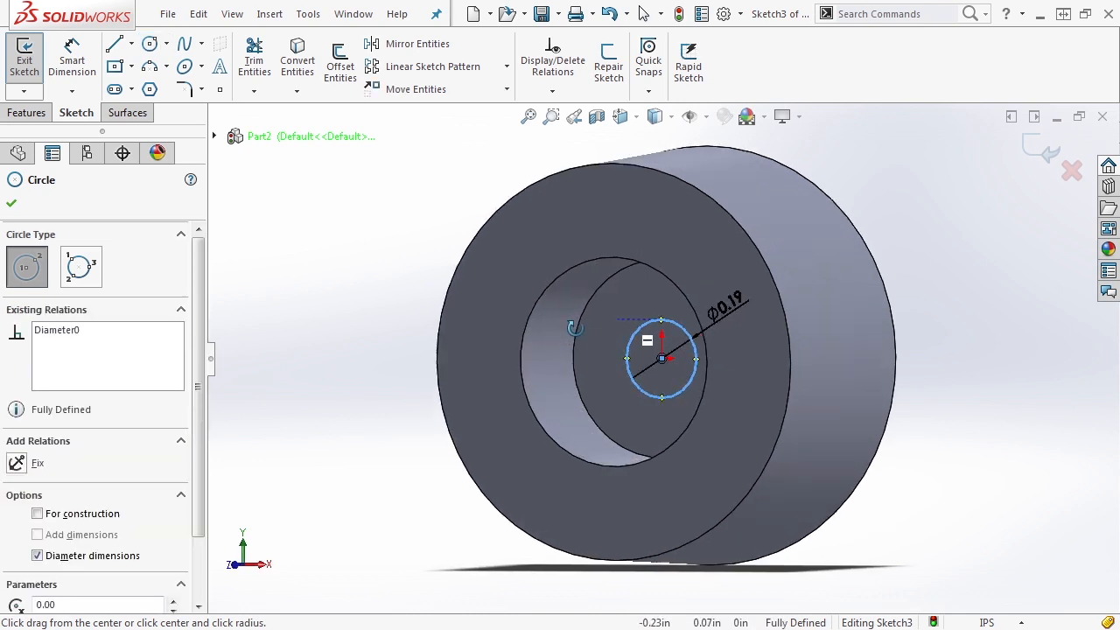
pyautogui.click(27, 113)
pyautogui.click(31, 68)
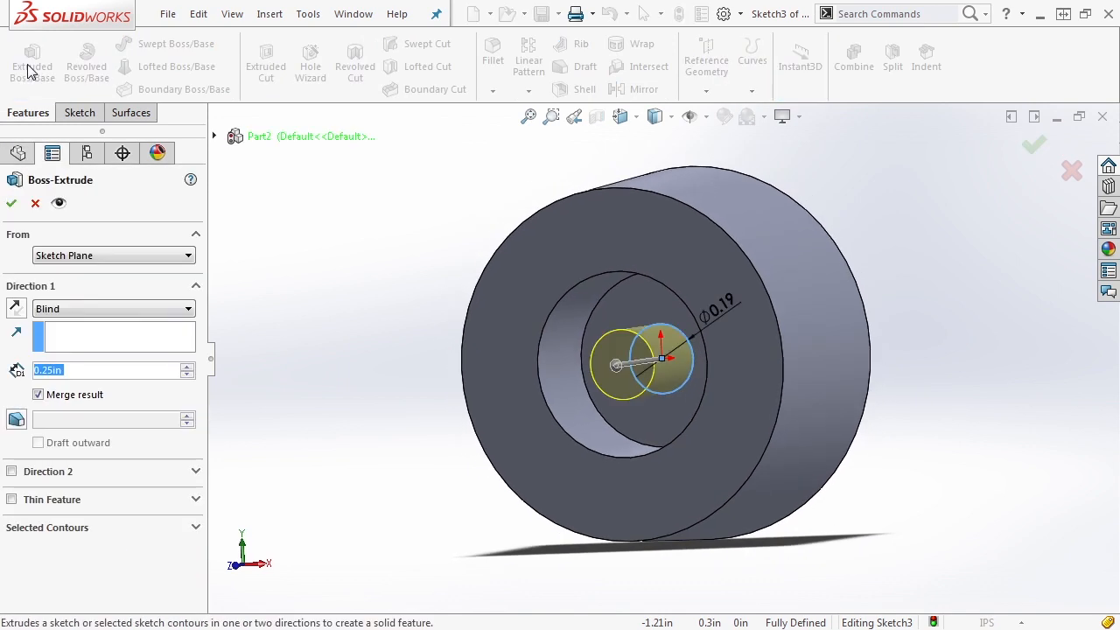
pyautogui.write('.05')
pyautogui.press('Return')
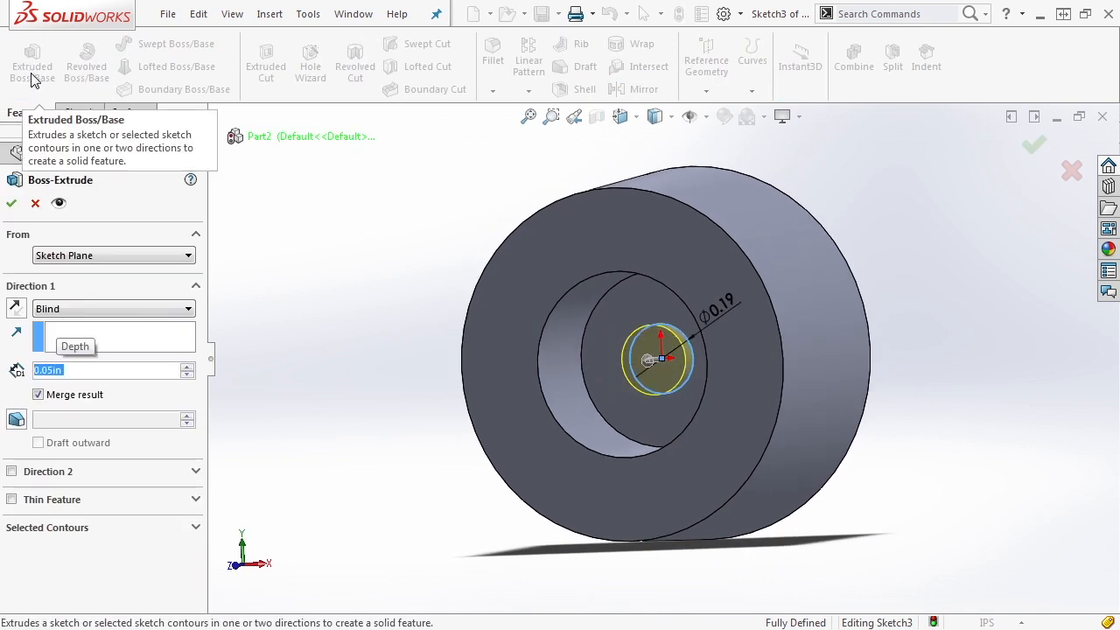
pyautogui.click(15, 420)
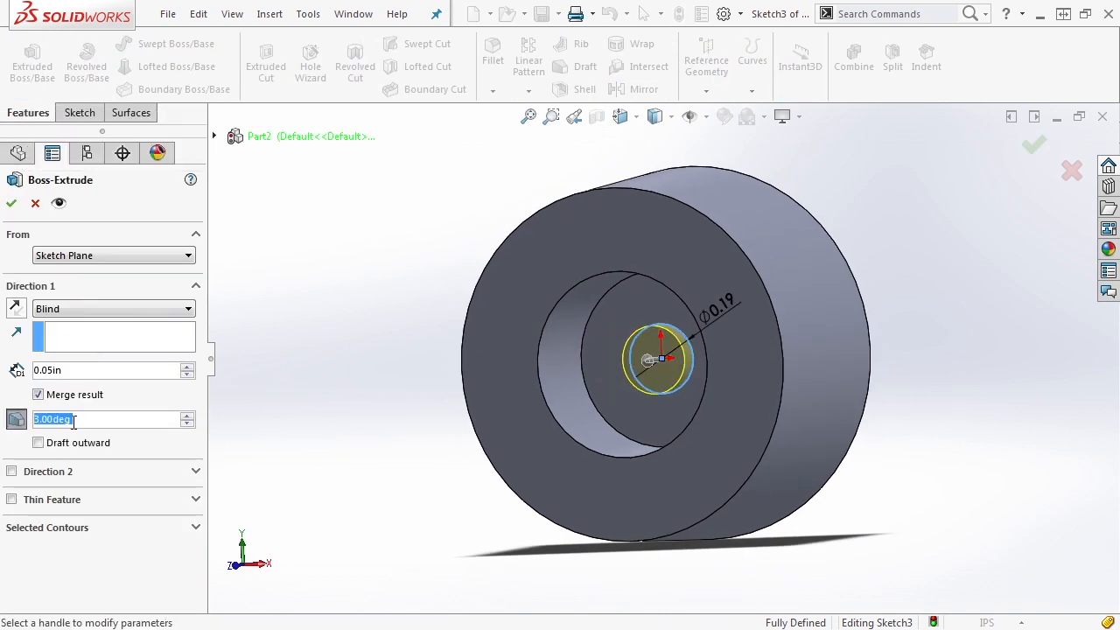
pyautogui.write('=')
pyautogui.moveTo(87, 437)
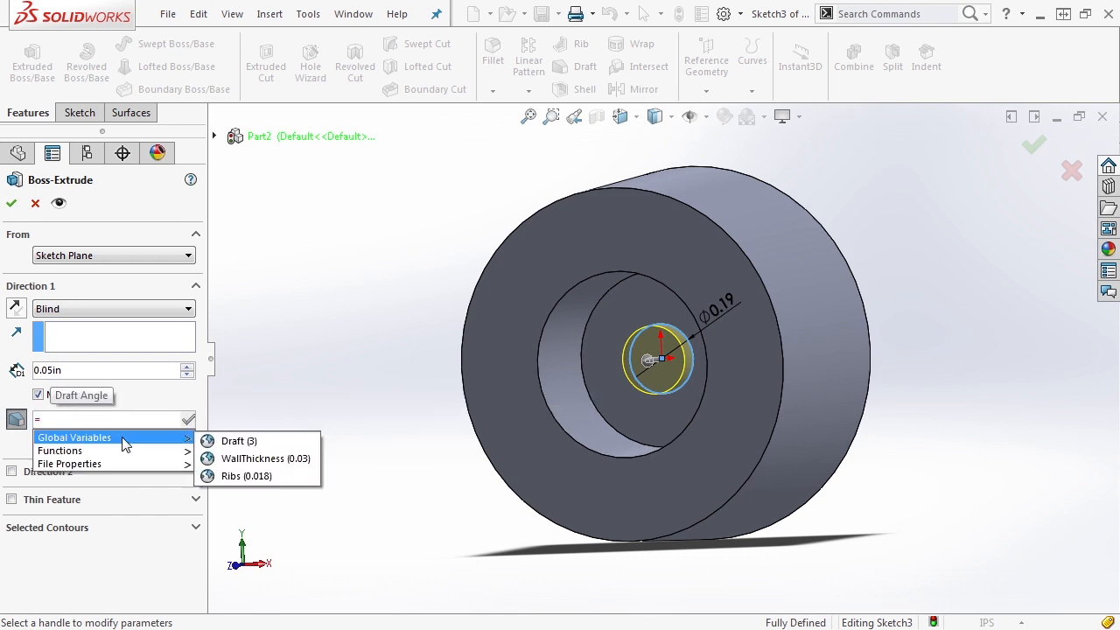
pyautogui.click(229, 442)
pyautogui.click(189, 421)
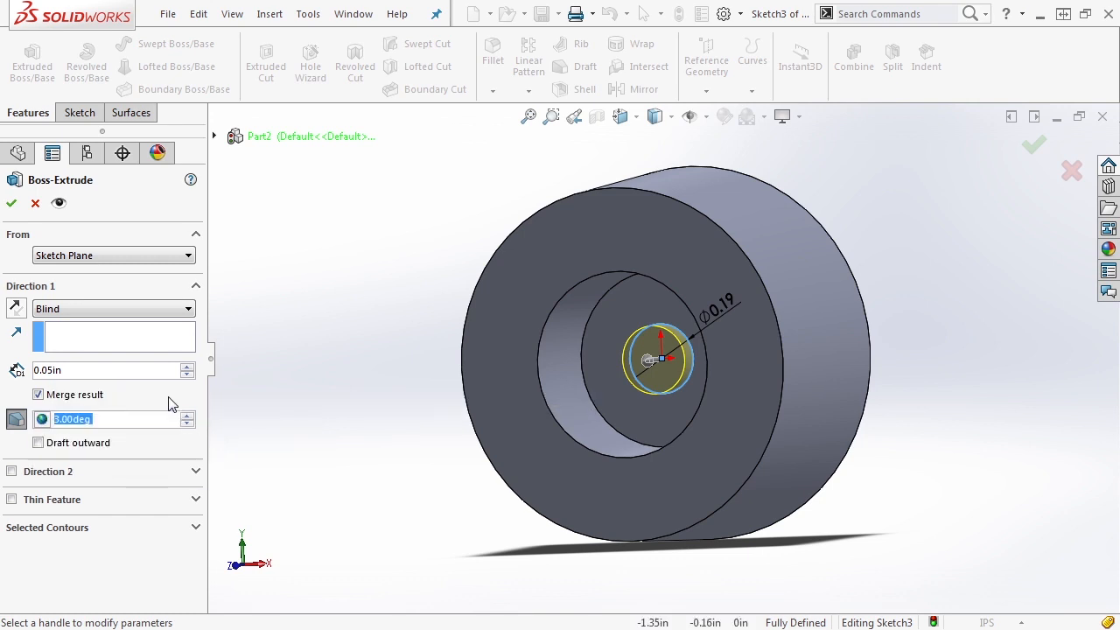
pyautogui.click(11, 203)
# - Fillet the outer front edge, the pocket's rim edge and the pocket's floor edge with a 0.08 in radius
pyautogui.moveTo(384, 344)
pyautogui.mouseDown(button='middle')
pyautogui.moveTo(452, 332)
pyautogui.moveTo(222, 357)
pyautogui.moveTo(393, 347)
pyautogui.mouseUp(button='middle')
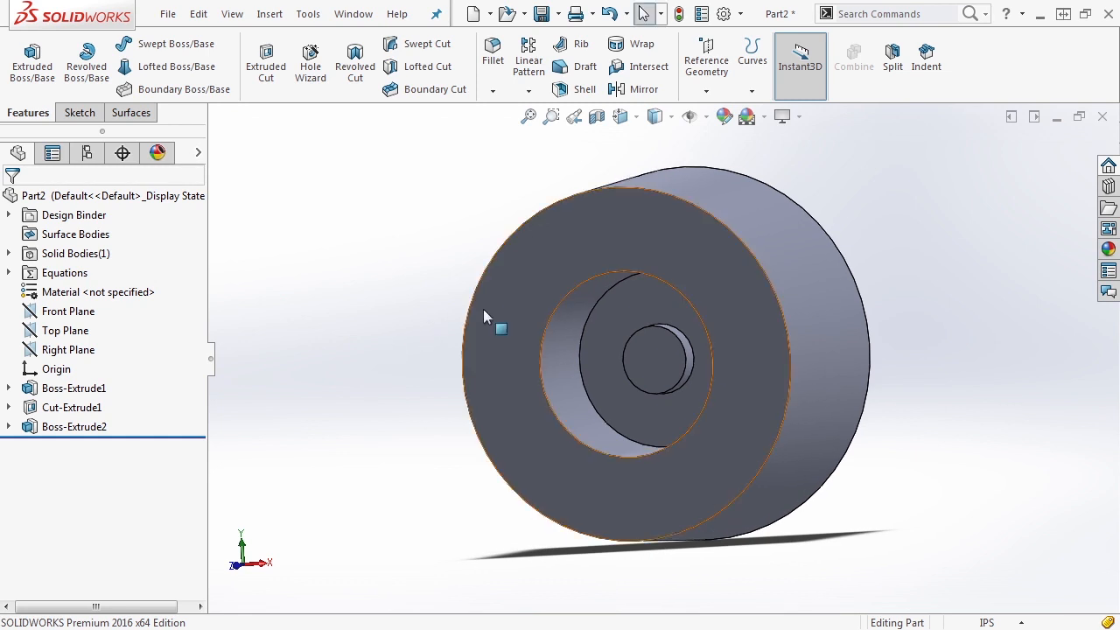
pyautogui.click(497, 61)
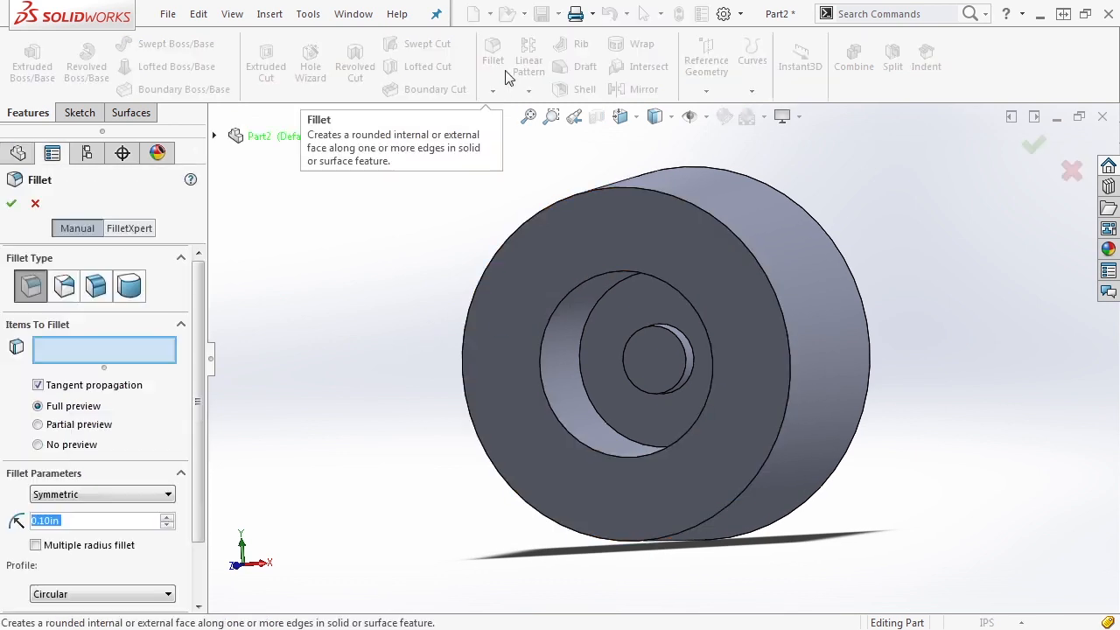
pyautogui.click(655, 189)
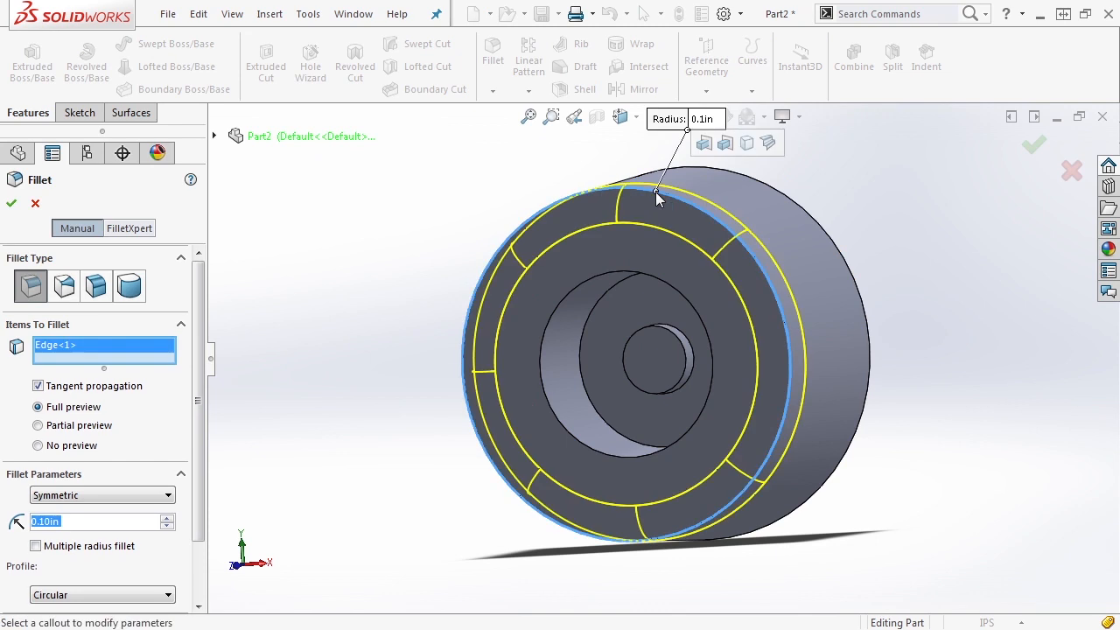
pyautogui.click(612, 270)
pyautogui.click(612, 287)
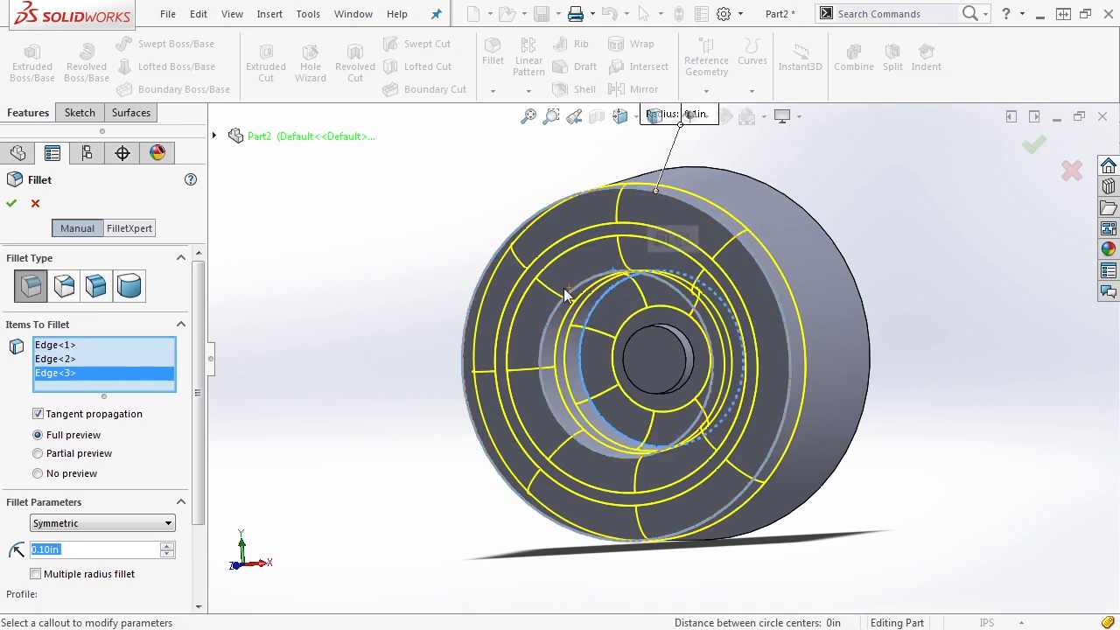
pyautogui.moveTo(491, 291); pyautogui.dragTo(433, 293, button='middle')
pyautogui.moveTo(79, 548); pyautogui.dragTo(26, 550)
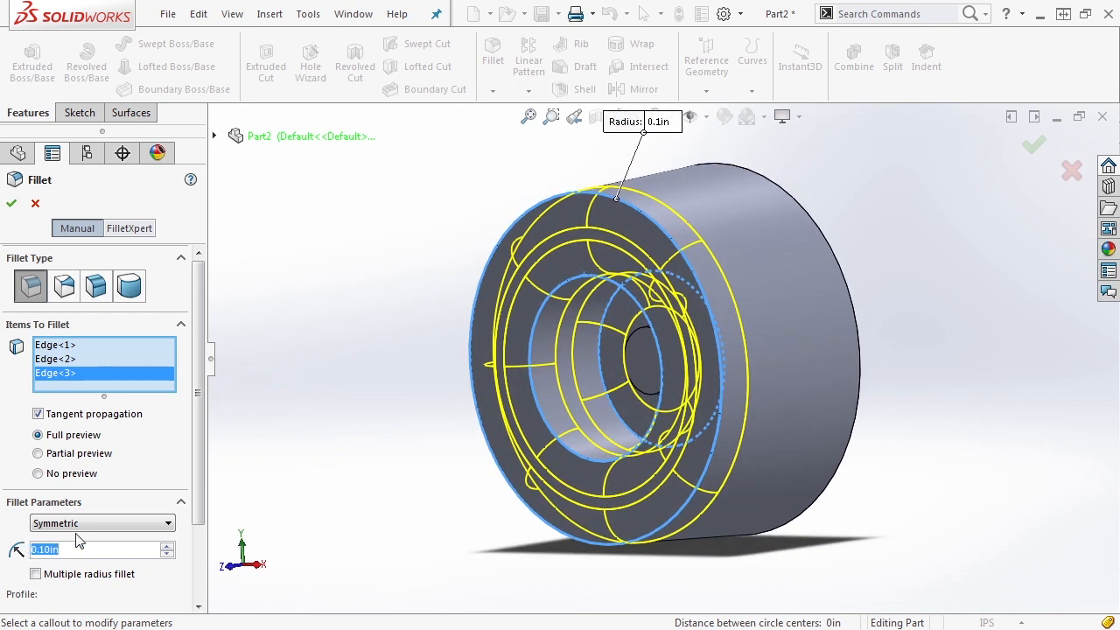
pyautogui.write('.08')
pyautogui.press('Return')
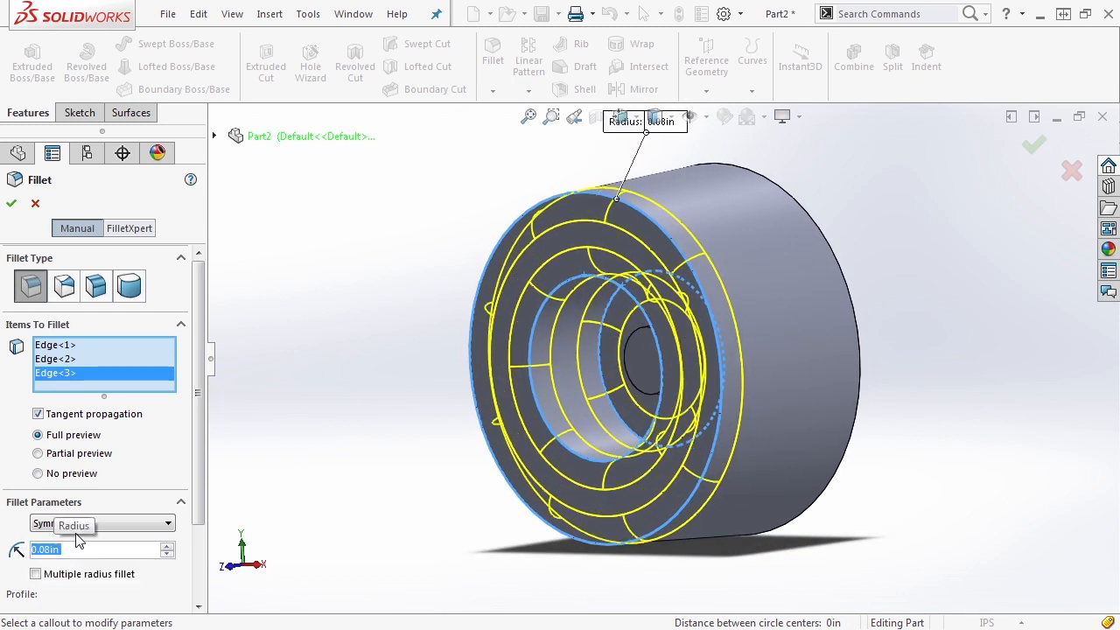
pyautogui.click(11, 203)
# - Shell the part, removing the small boss's front face and the back face, with thickness linked to the global variable WallThickness
pyautogui.moveTo(428, 376)
pyautogui.mouseDown(button='middle')
pyautogui.moveTo(500, 347)
pyautogui.moveTo(483, 350)
pyautogui.moveTo(464, 392)
pyautogui.moveTo(466, 360)
pyautogui.moveTo(292, 370)
pyautogui.moveTo(440, 368)
pyautogui.mouseUp(button='middle')
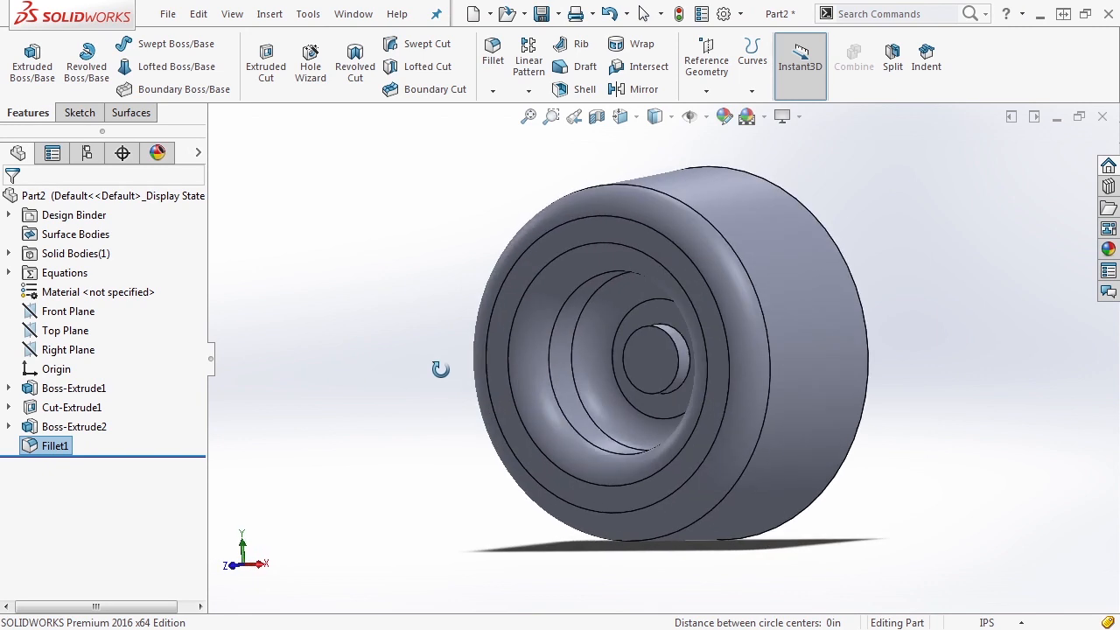
pyautogui.click(579, 91)
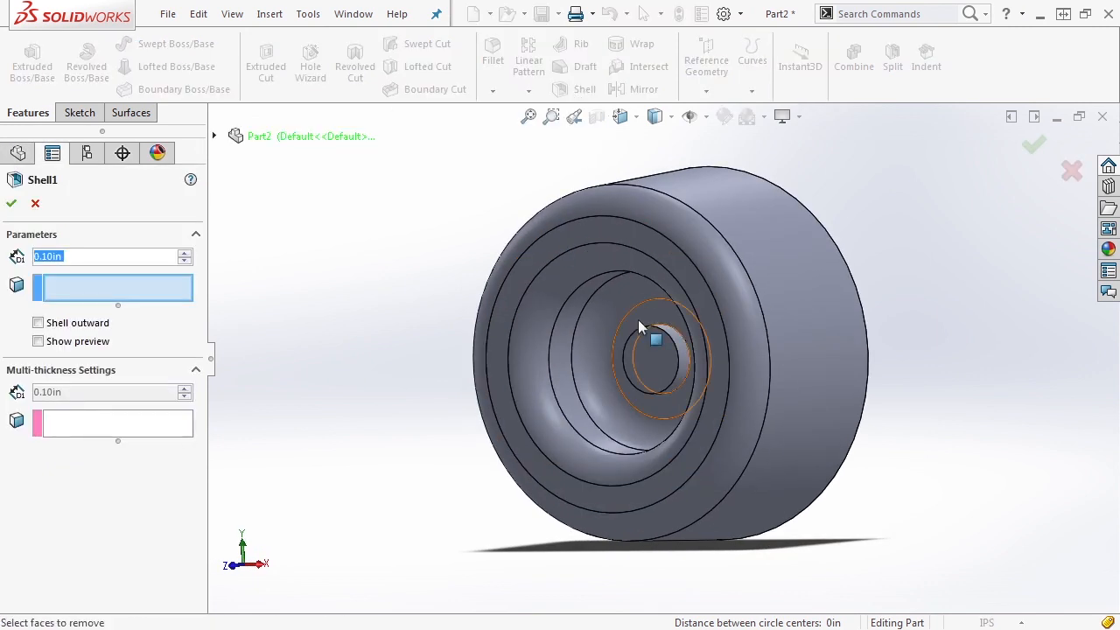
pyautogui.click(650, 348)
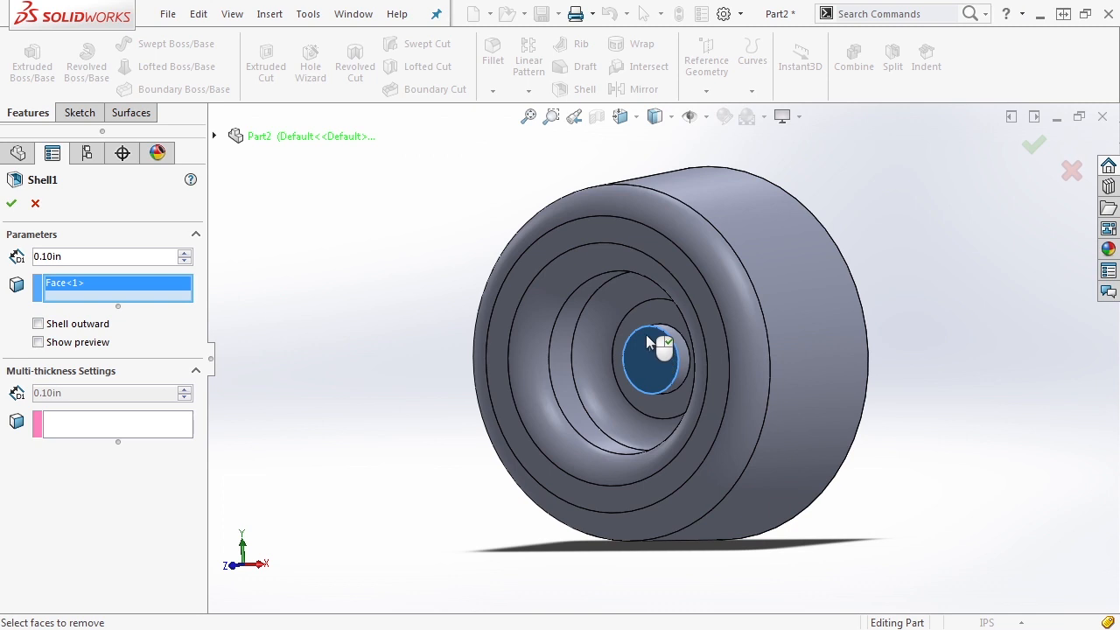
pyautogui.moveTo(866, 405); pyautogui.dragTo(744, 417, button='middle')
pyautogui.click(731, 298)
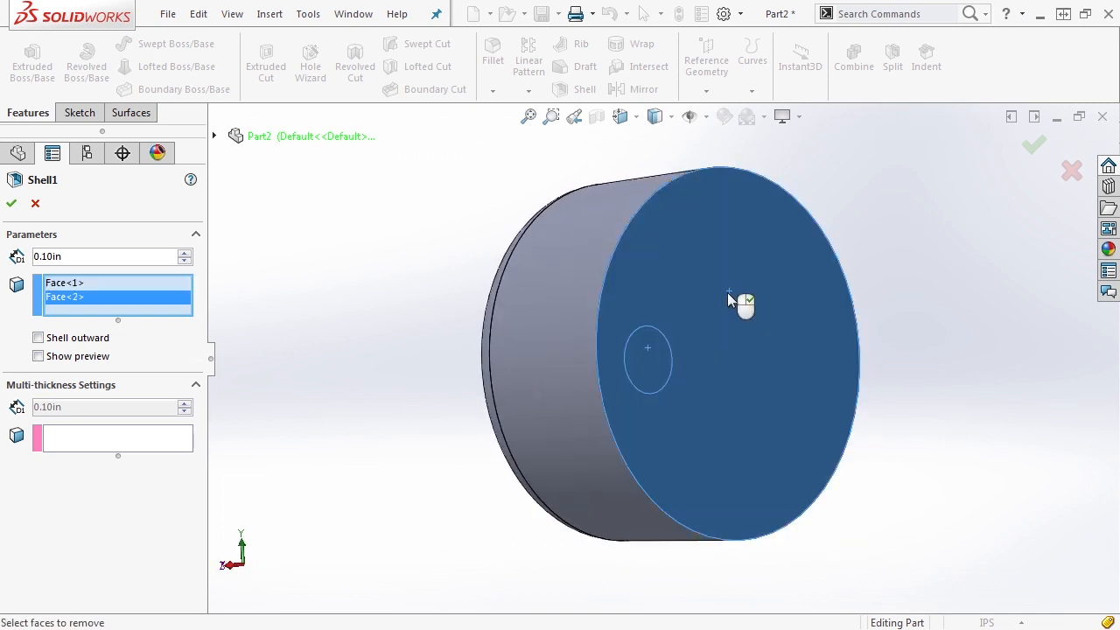
pyautogui.moveTo(79, 257); pyautogui.dragTo(7, 263)
pyautogui.write('=')
pyautogui.moveTo(75, 277)
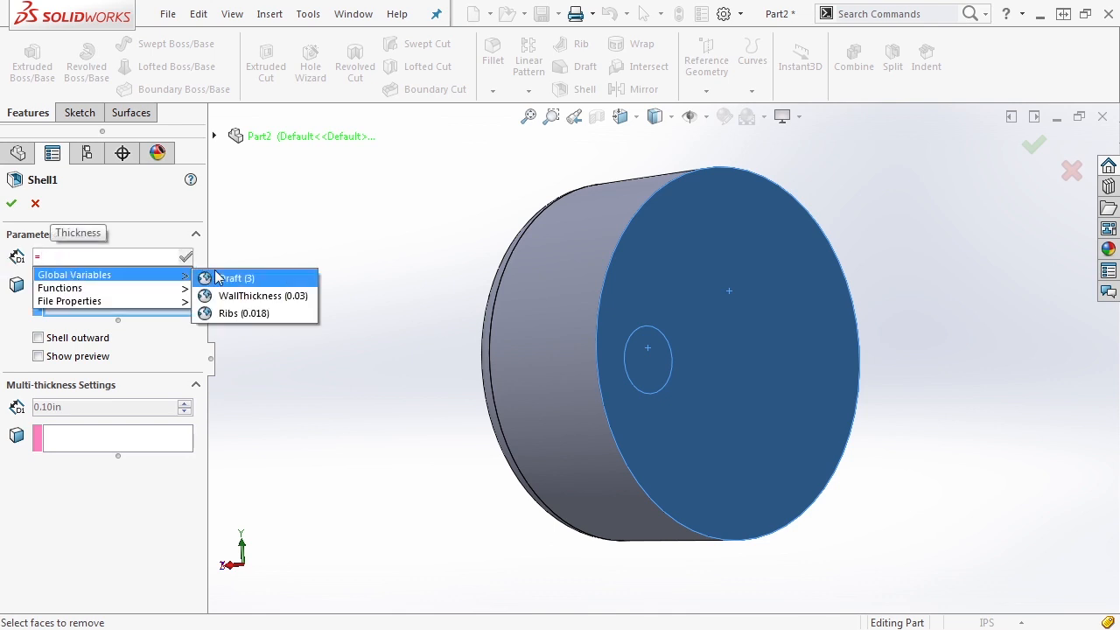
pyautogui.click(235, 297)
pyautogui.click(185, 256)
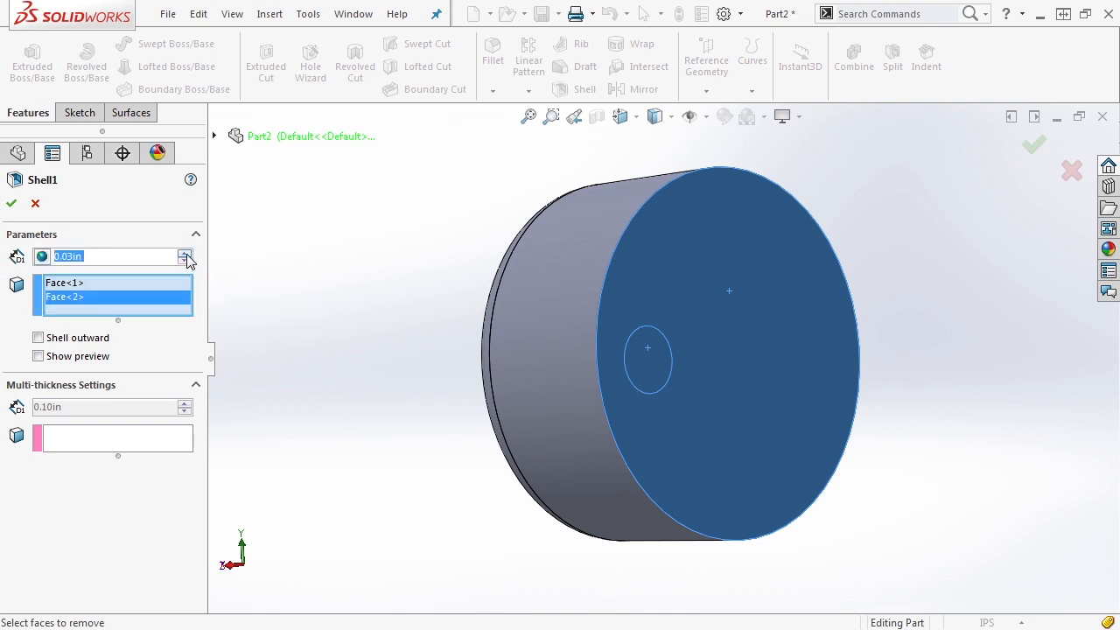
pyautogui.click(38, 356)
pyautogui.moveTo(330, 365); pyautogui.dragTo(455, 352, button='middle')
pyautogui.click(11, 202)
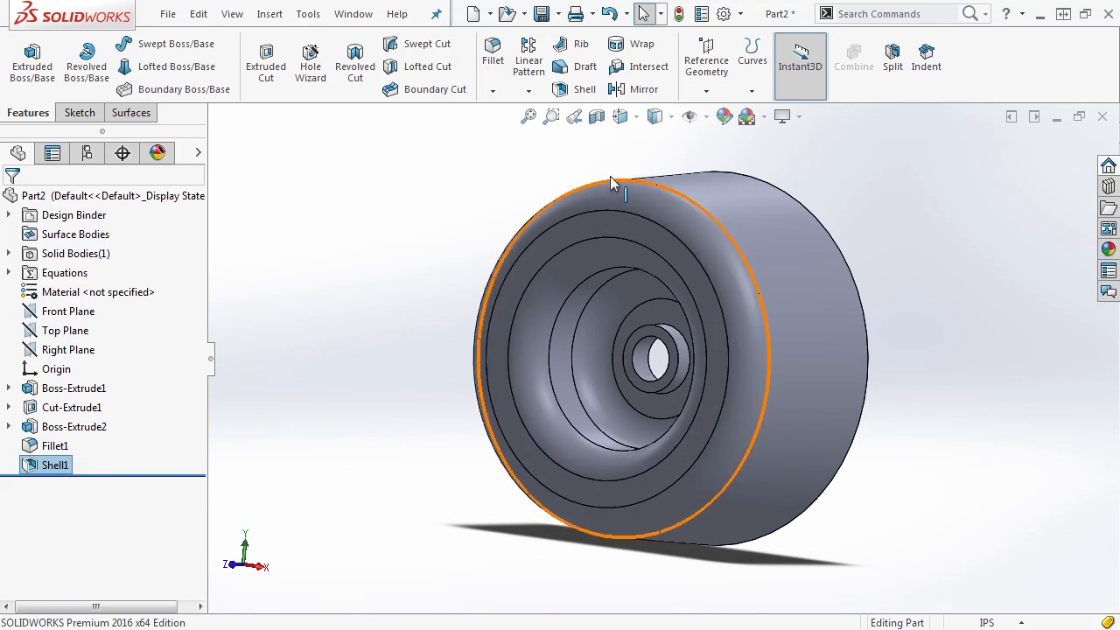
# - Section the model along the Right Plane and examine the wall around the central boss and hole
pyautogui.click(598, 119)
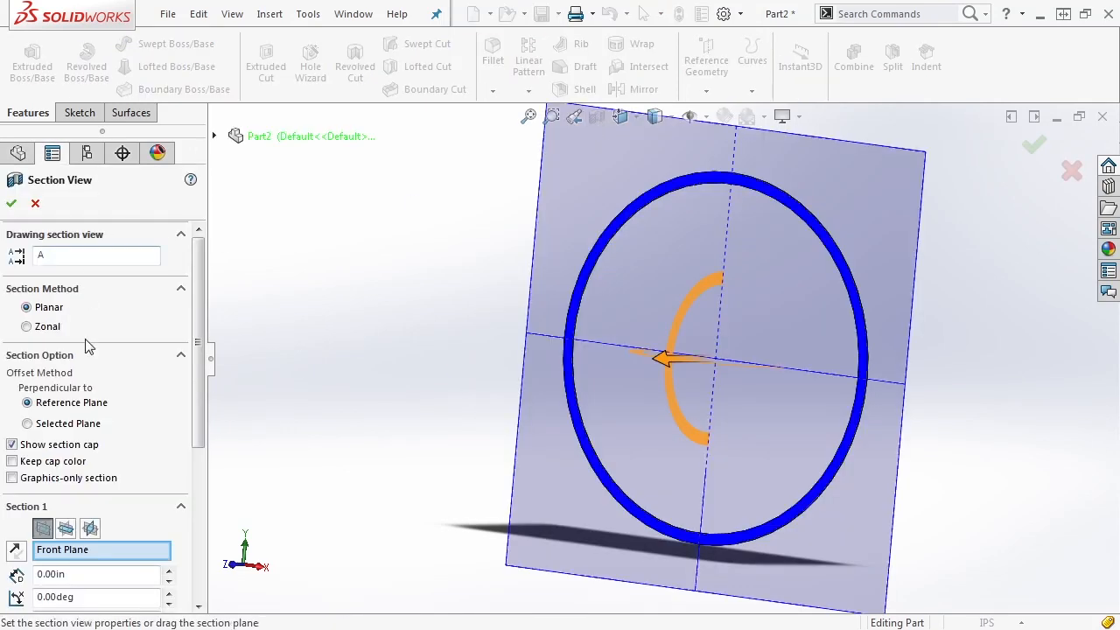
pyautogui.click(90, 528)
pyautogui.moveTo(455, 380); pyautogui.dragTo(417, 402, button='middle')
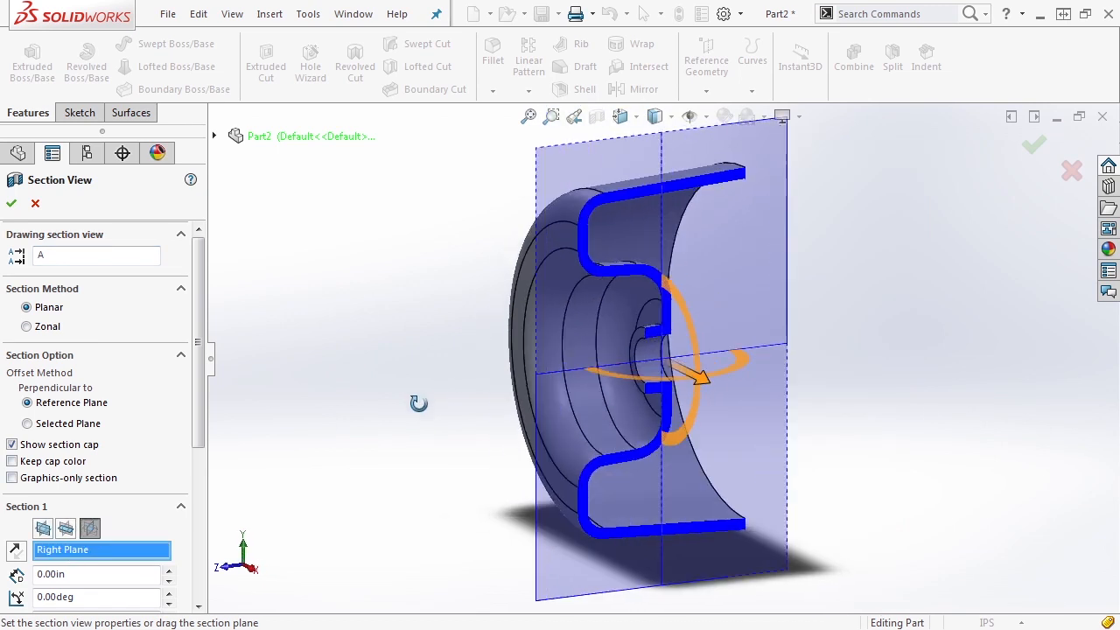
pyautogui.click(1033, 145)
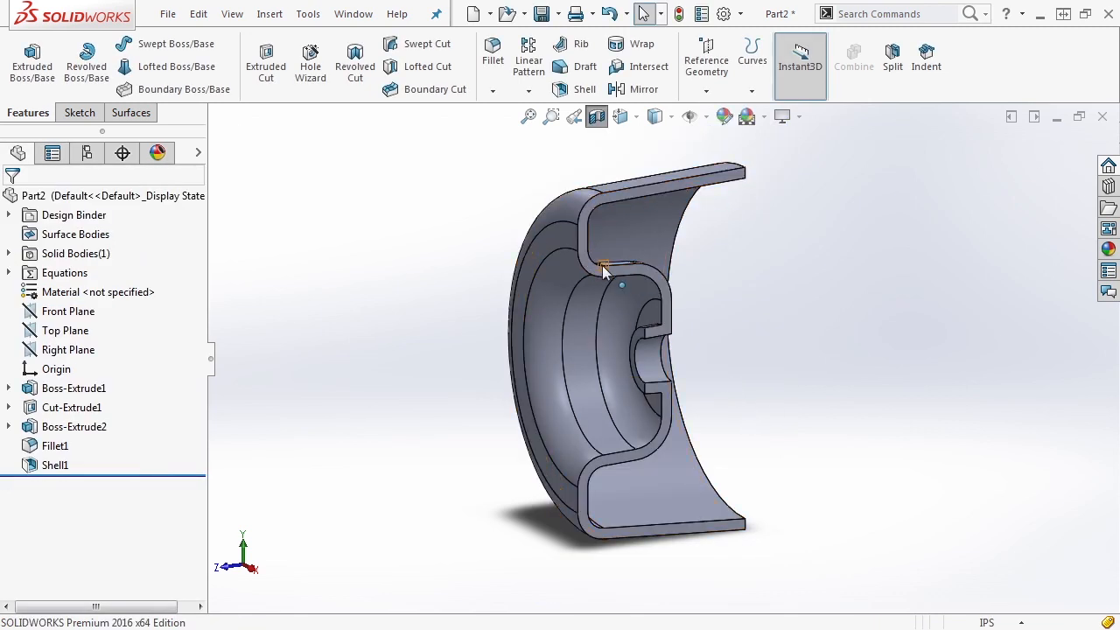
pyautogui.scroll(-5, 666, 329)
pyautogui.scroll(-2, 662, 348)
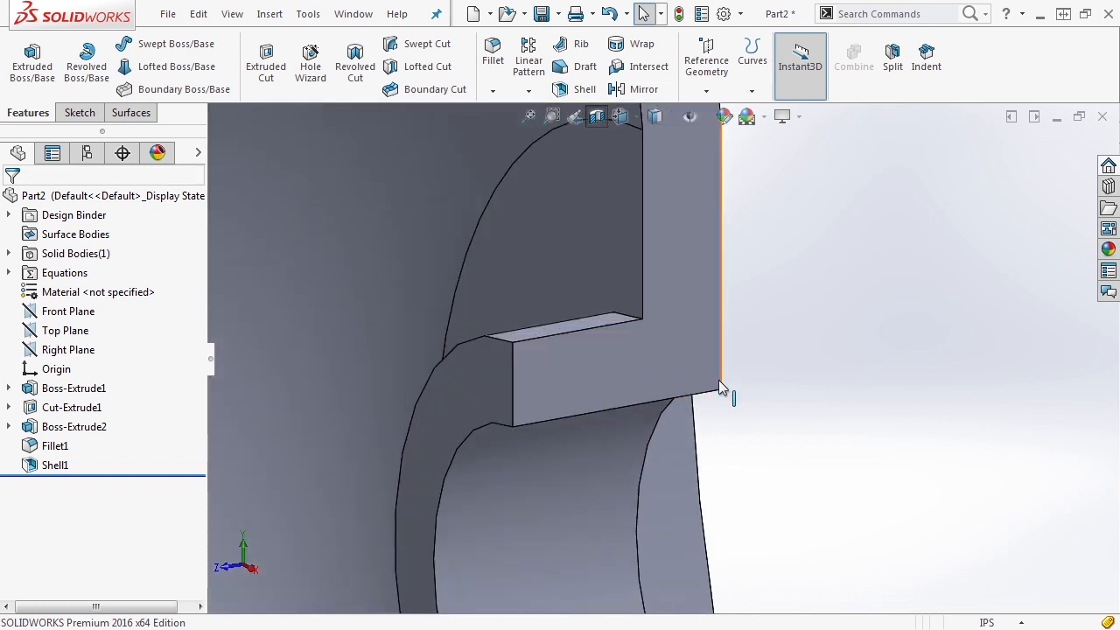
pyautogui.scroll(6, 721, 391)
pyautogui.moveTo(745, 395)
pyautogui.mouseDown(button='middle')
pyautogui.moveTo(727, 377)
pyautogui.moveTo(742, 392)
pyautogui.mouseUp(button='middle')
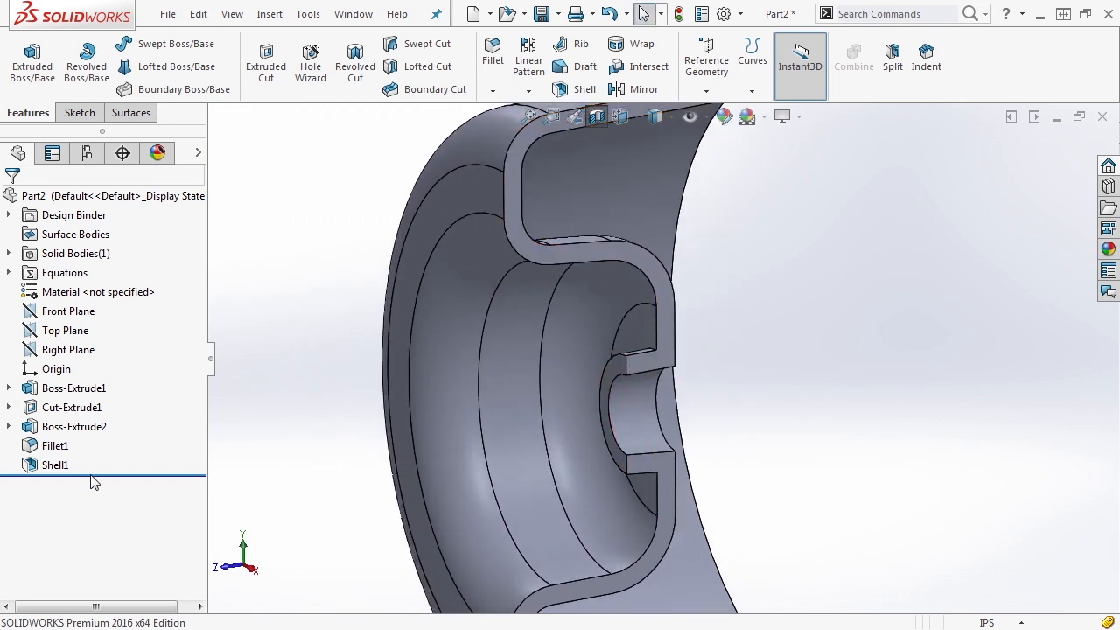
# - Fillet the edge where the small boss meets the pocket floor with a 0.04 in radius
pyautogui.moveTo(99, 472)
pyautogui.mouseDown()
pyautogui.moveTo(101, 453)
pyautogui.moveTo(103, 473)
pyautogui.mouseUp()
pyautogui.click(492, 55)
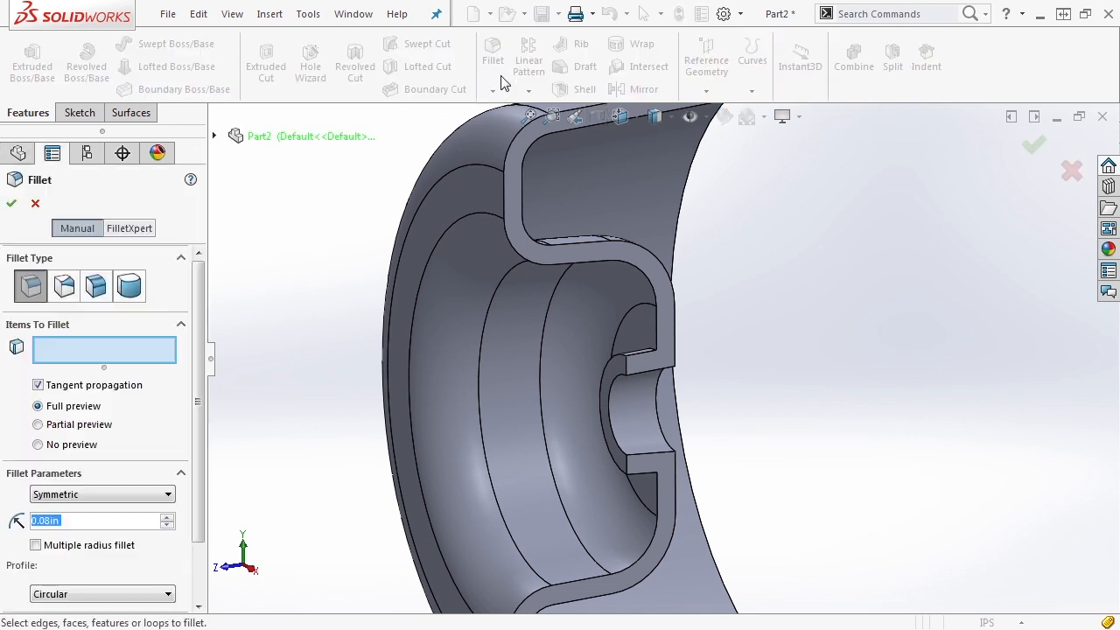
pyautogui.click(648, 356)
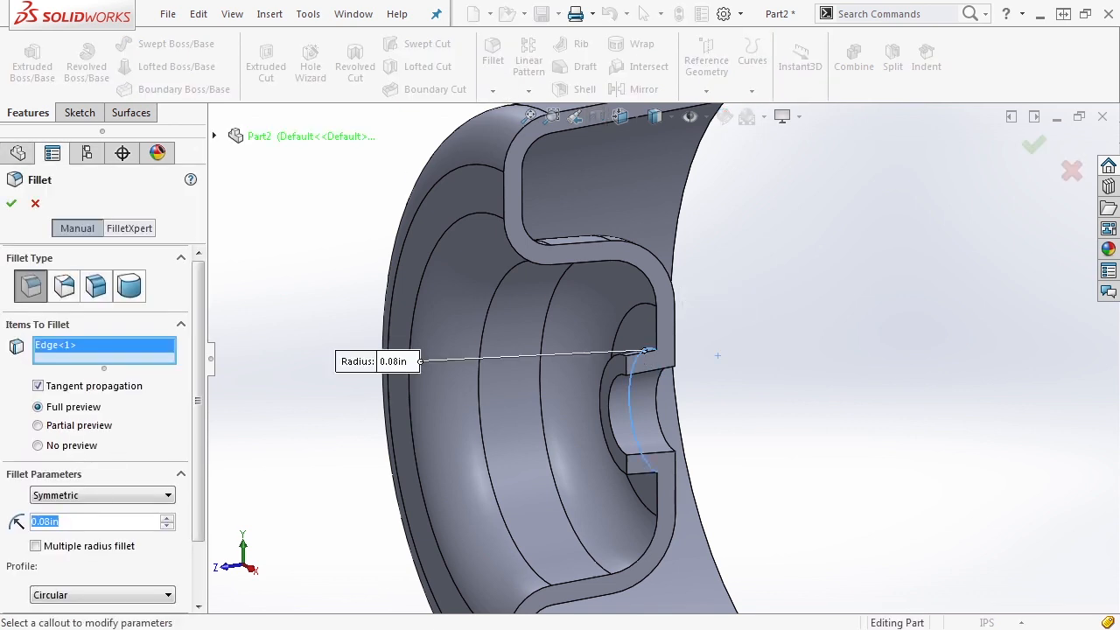
pyautogui.write('.04')
pyautogui.press('Return')
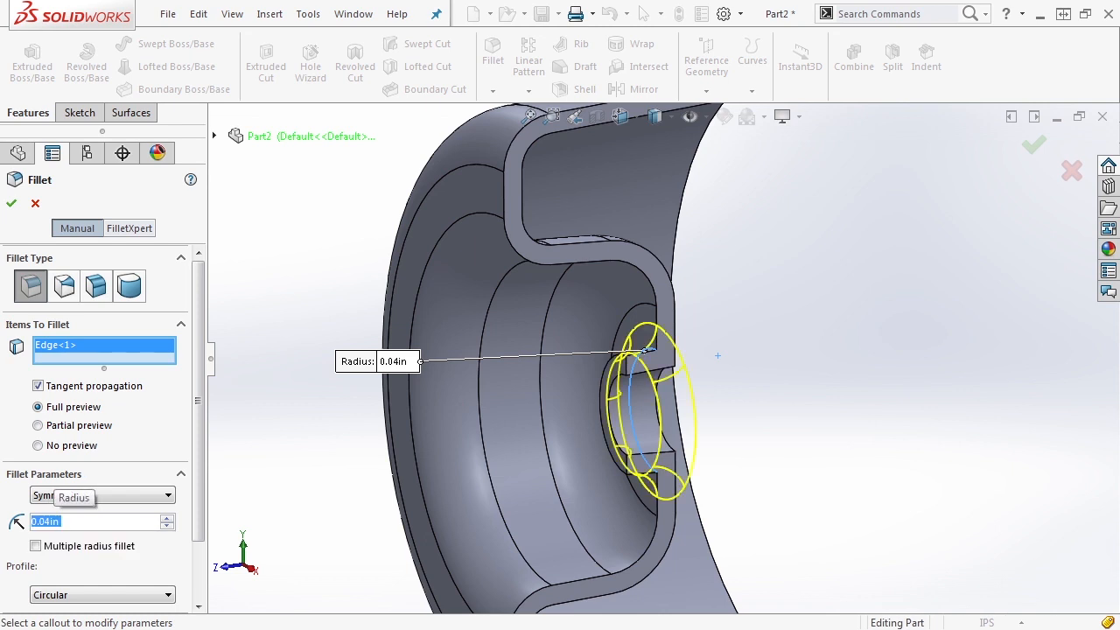
pyautogui.click(11, 203)
# - Reorder the small boss's fillet ahead of the shell feature and inspect the resulting section
pyautogui.click(30, 487)
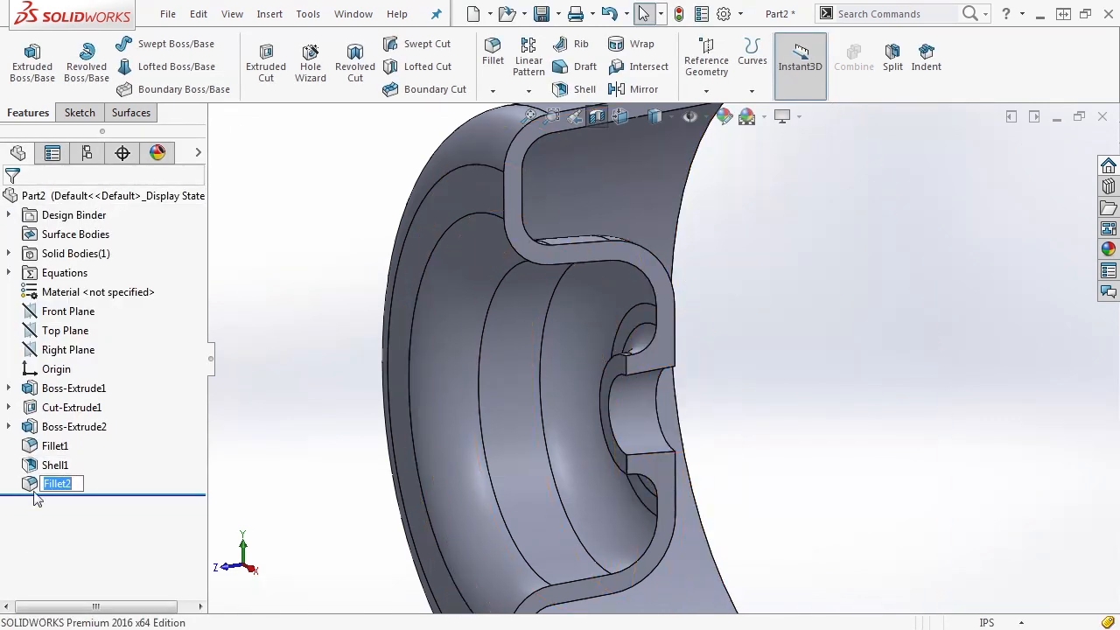
pyautogui.moveTo(30, 486); pyautogui.dragTo(29, 449)
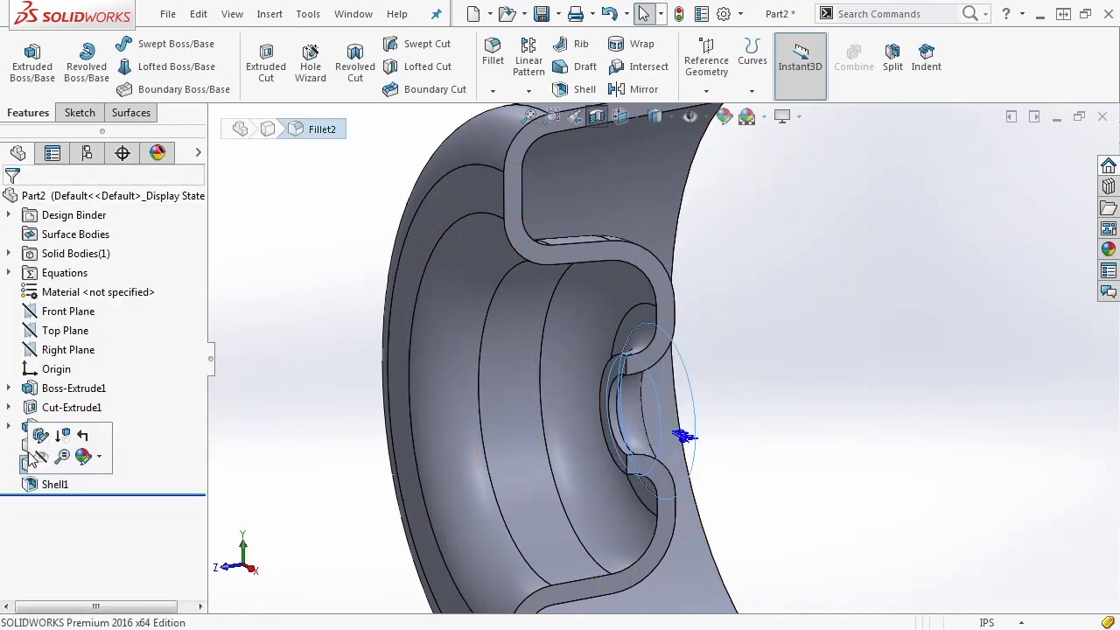
pyautogui.click(338, 402)
pyautogui.moveTo(790, 499)
pyautogui.mouseDown(button='middle')
pyautogui.moveTo(700, 473)
pyautogui.moveTo(778, 475)
pyautogui.moveTo(802, 492)
pyautogui.moveTo(799, 504)
pyautogui.mouseUp(button='middle')
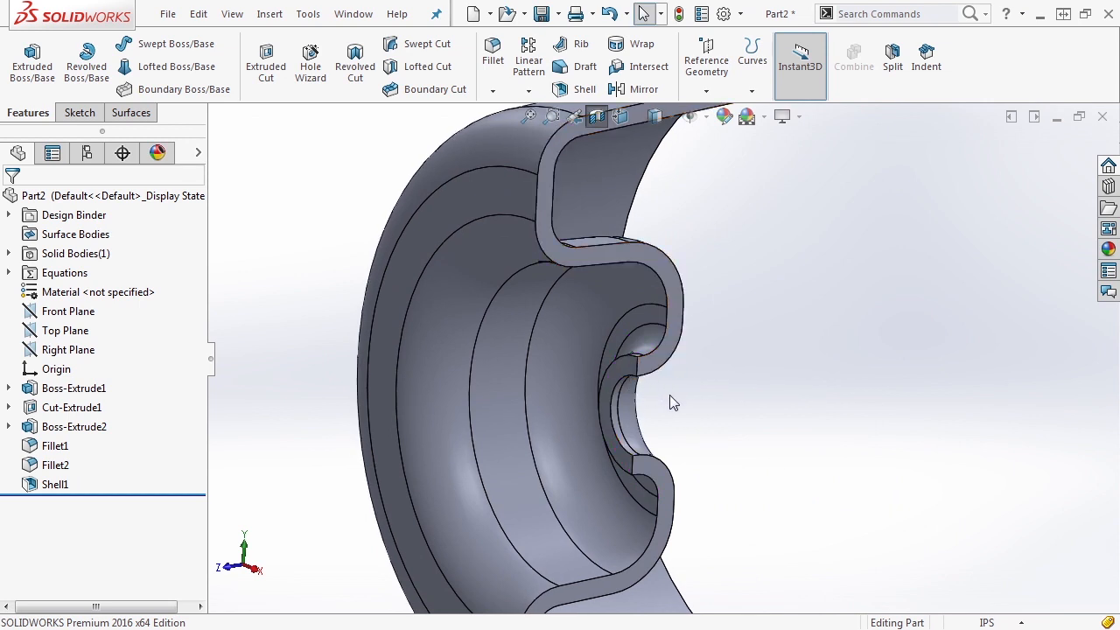
# - Delete the fillet at the base of the small boss
pyautogui.click(39, 465)
pyautogui.press('Delete')
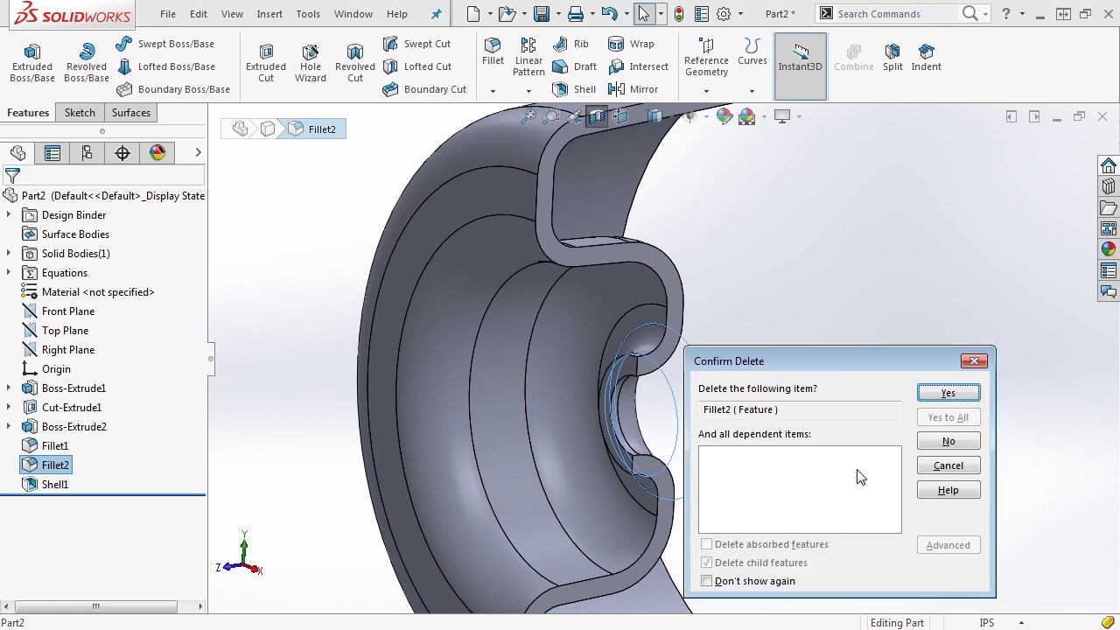
pyautogui.click(960, 395)
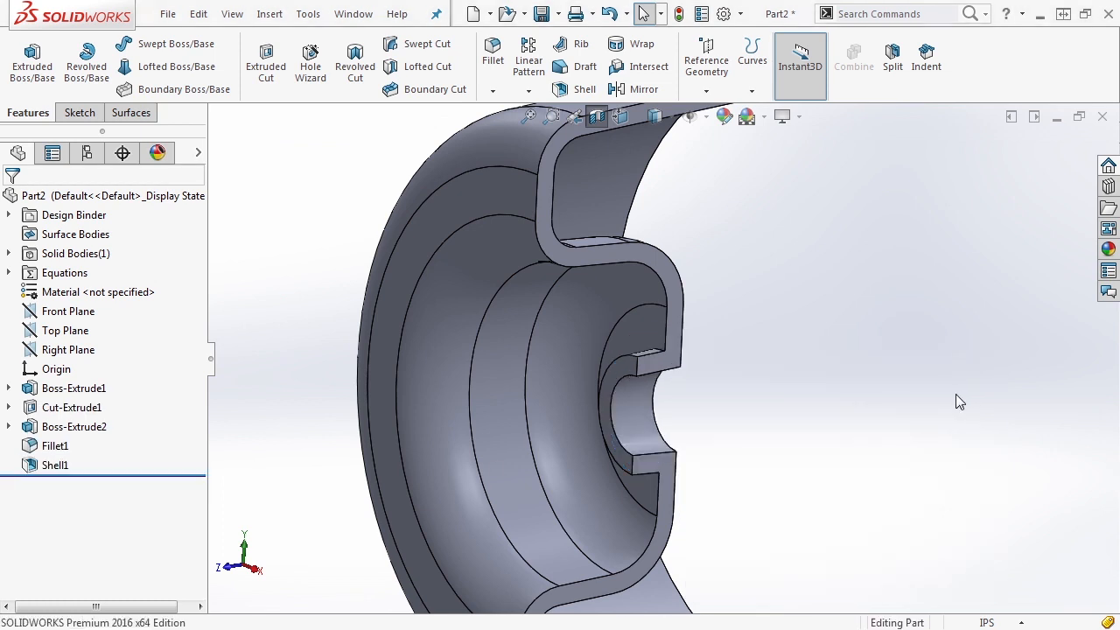
# - Inspect the sectioned part from behind and in front, and turn off the section view
pyautogui.moveTo(810, 464); pyautogui.dragTo(604, 393, button='middle')
pyautogui.click(636, 402)
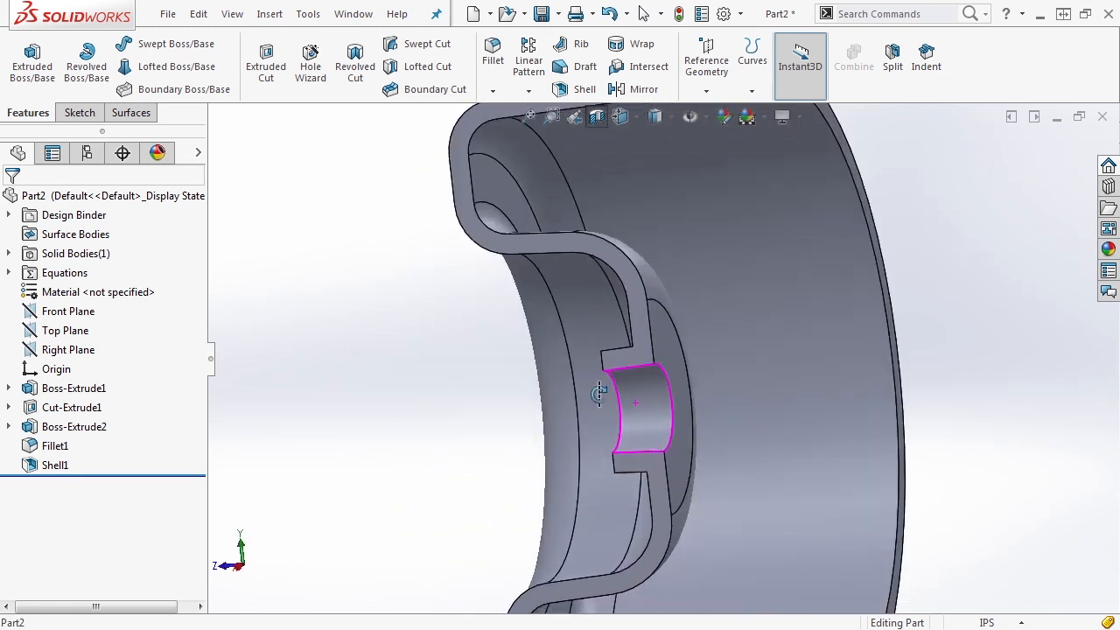
pyautogui.scroll(5, 595, 400)
pyautogui.moveTo(670, 441); pyautogui.dragTo(754, 418, button='middle')
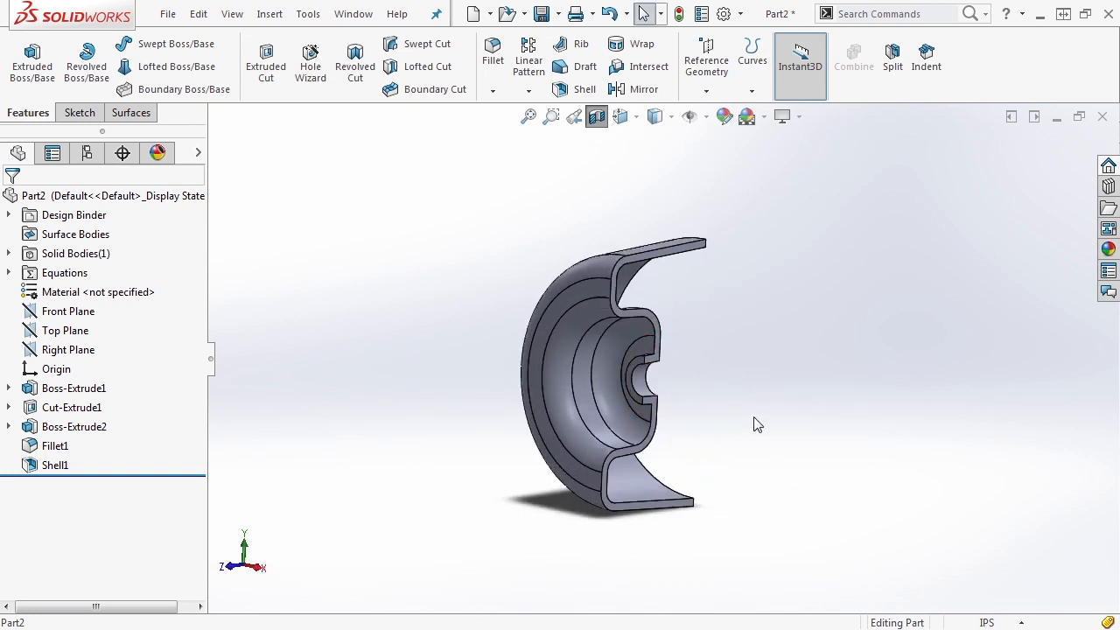
pyautogui.click(596, 116)
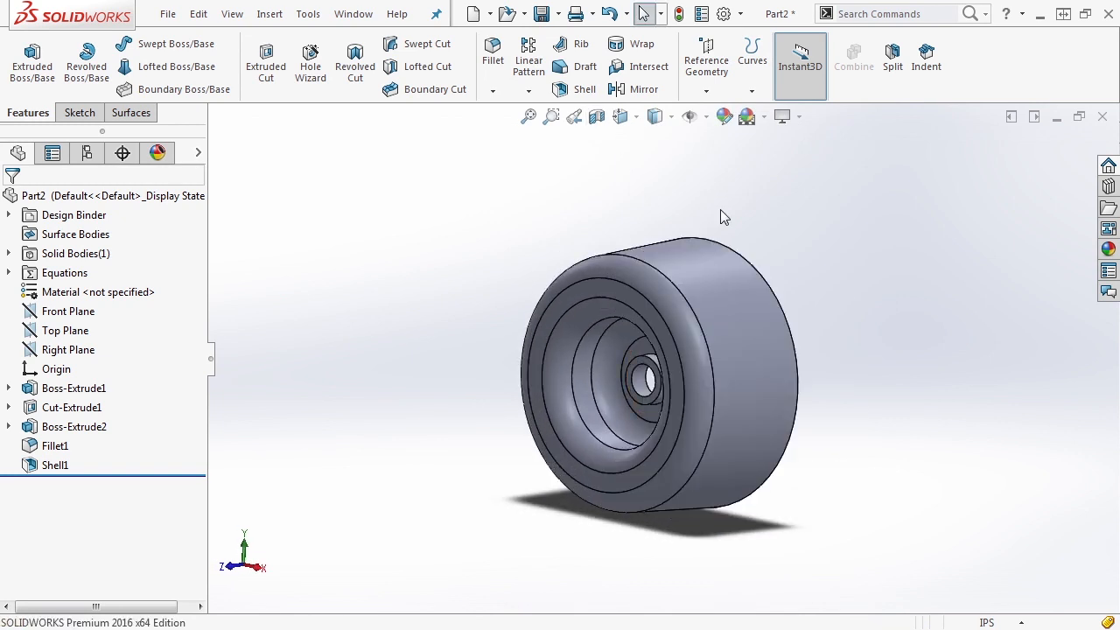
# - Save the part in the Chapter 05 folder under the file name Drafted
pyautogui.moveTo(853, 349); pyautogui.dragTo(911, 390, button='middle')
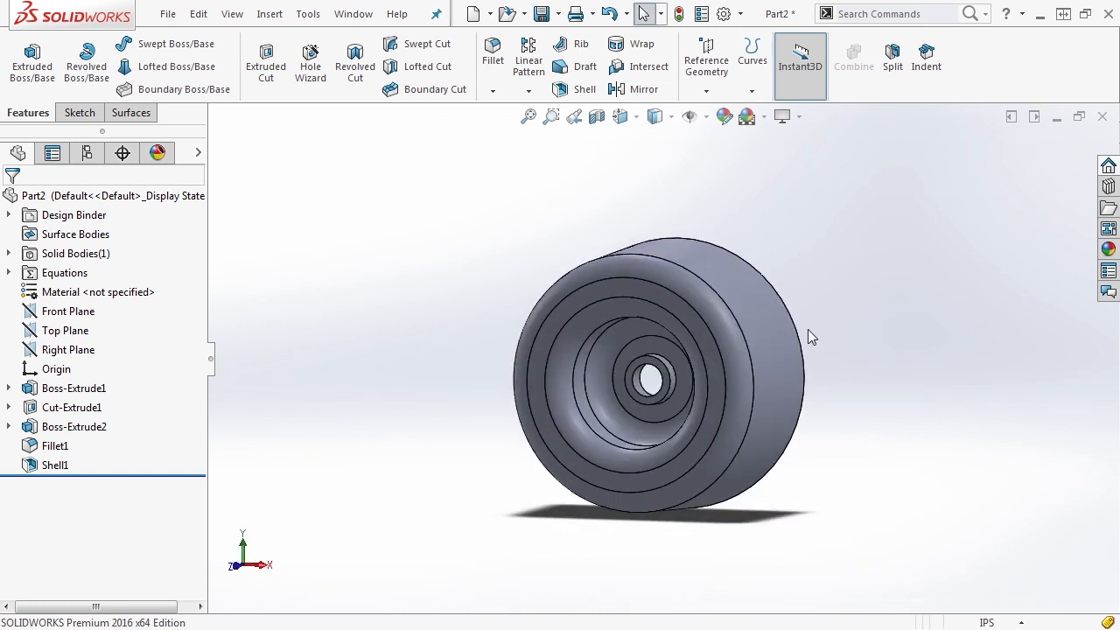
pyautogui.click(542, 13)
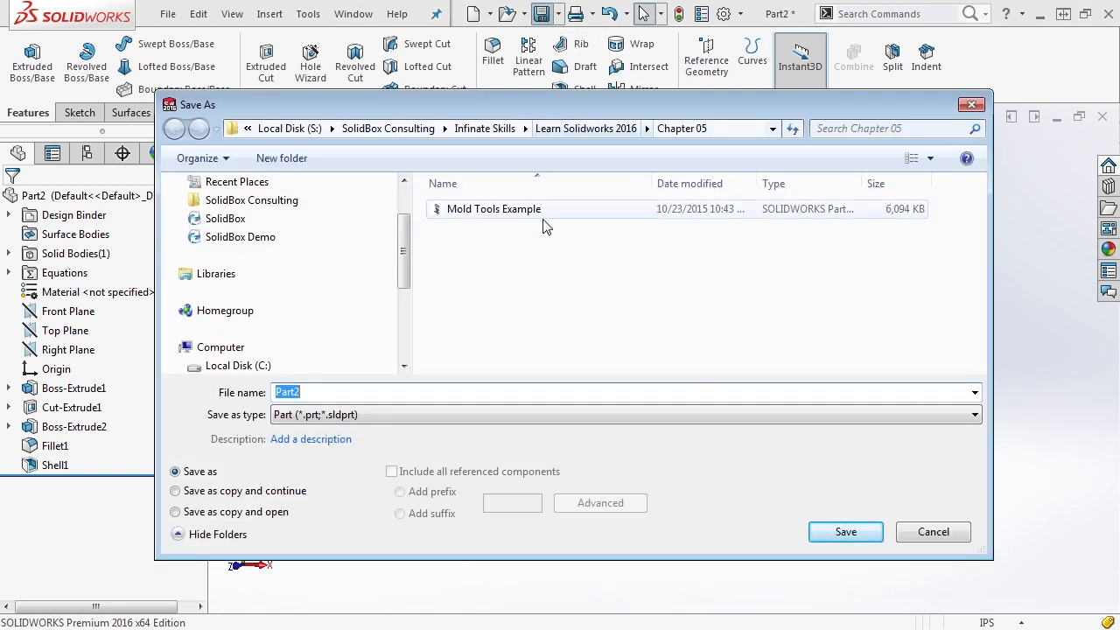
pyautogui.write('Drafted')
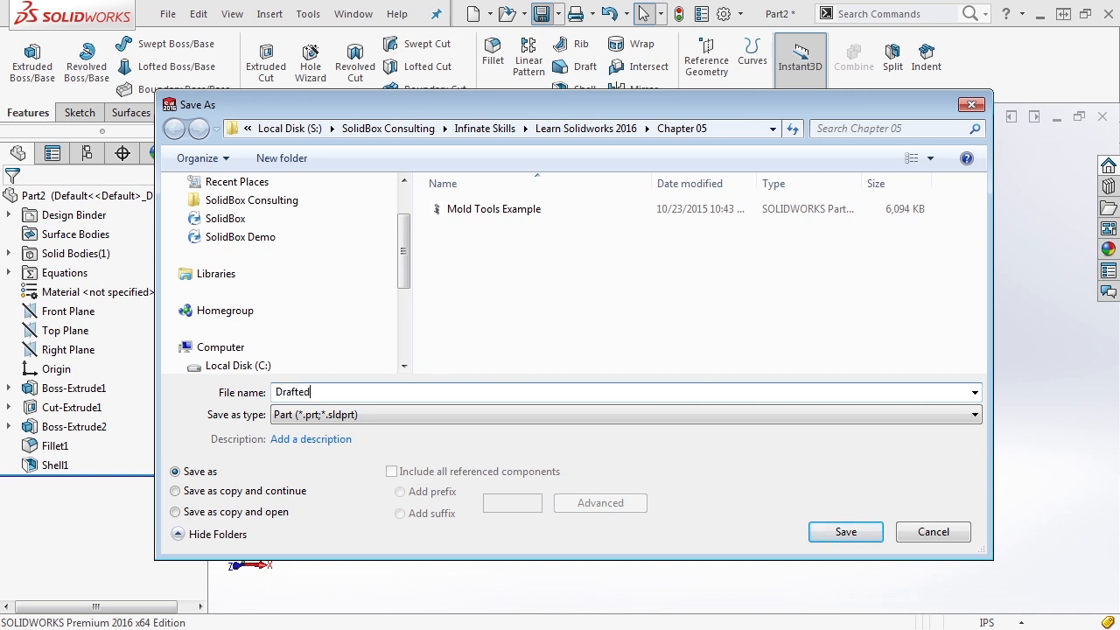